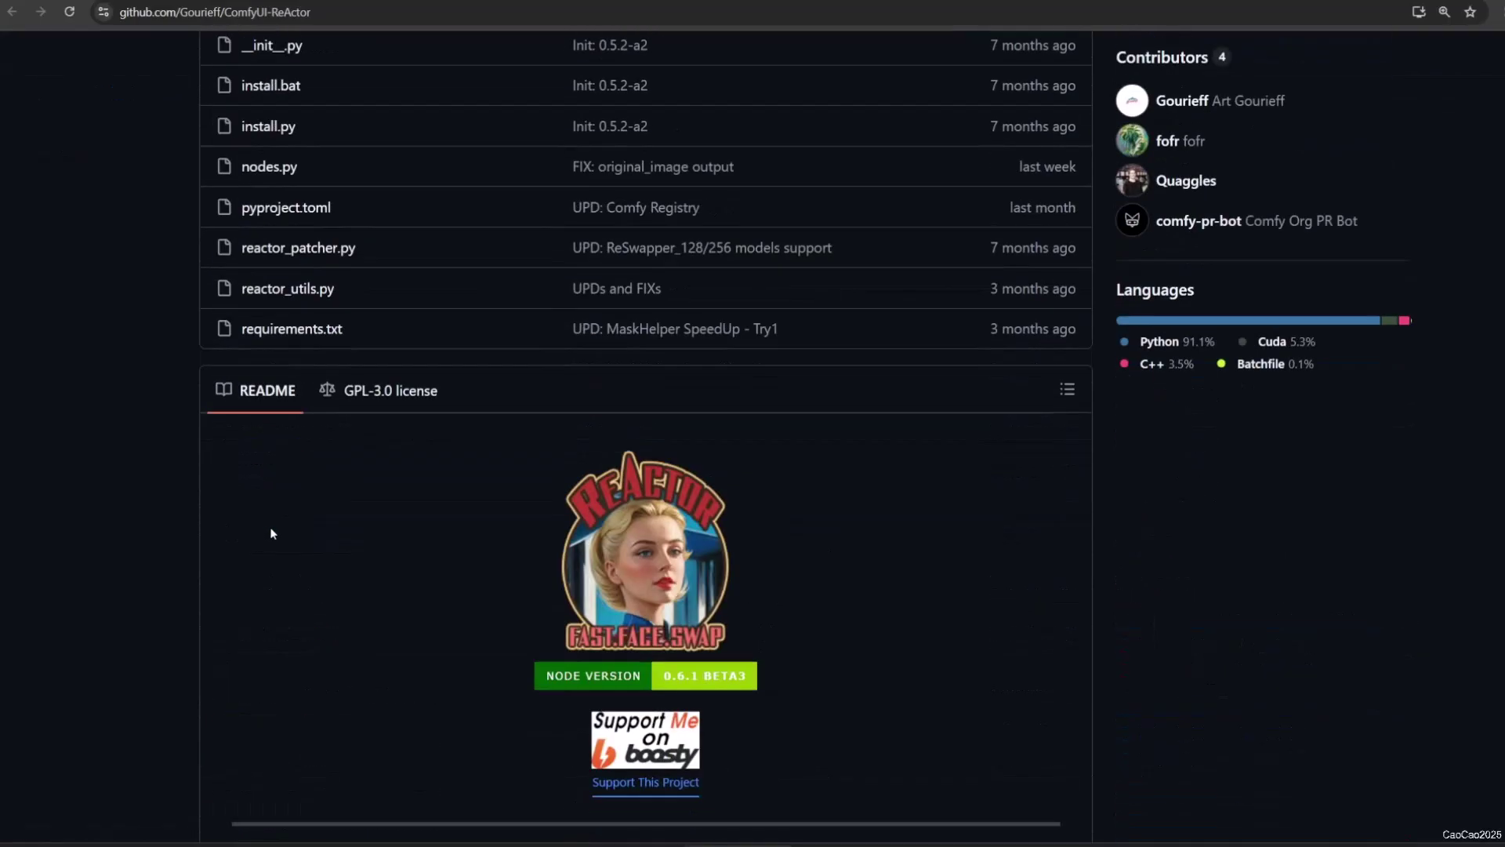
pyautogui.scroll(-1, 271, 533)
pyautogui.scroll(-6, 590, 538)
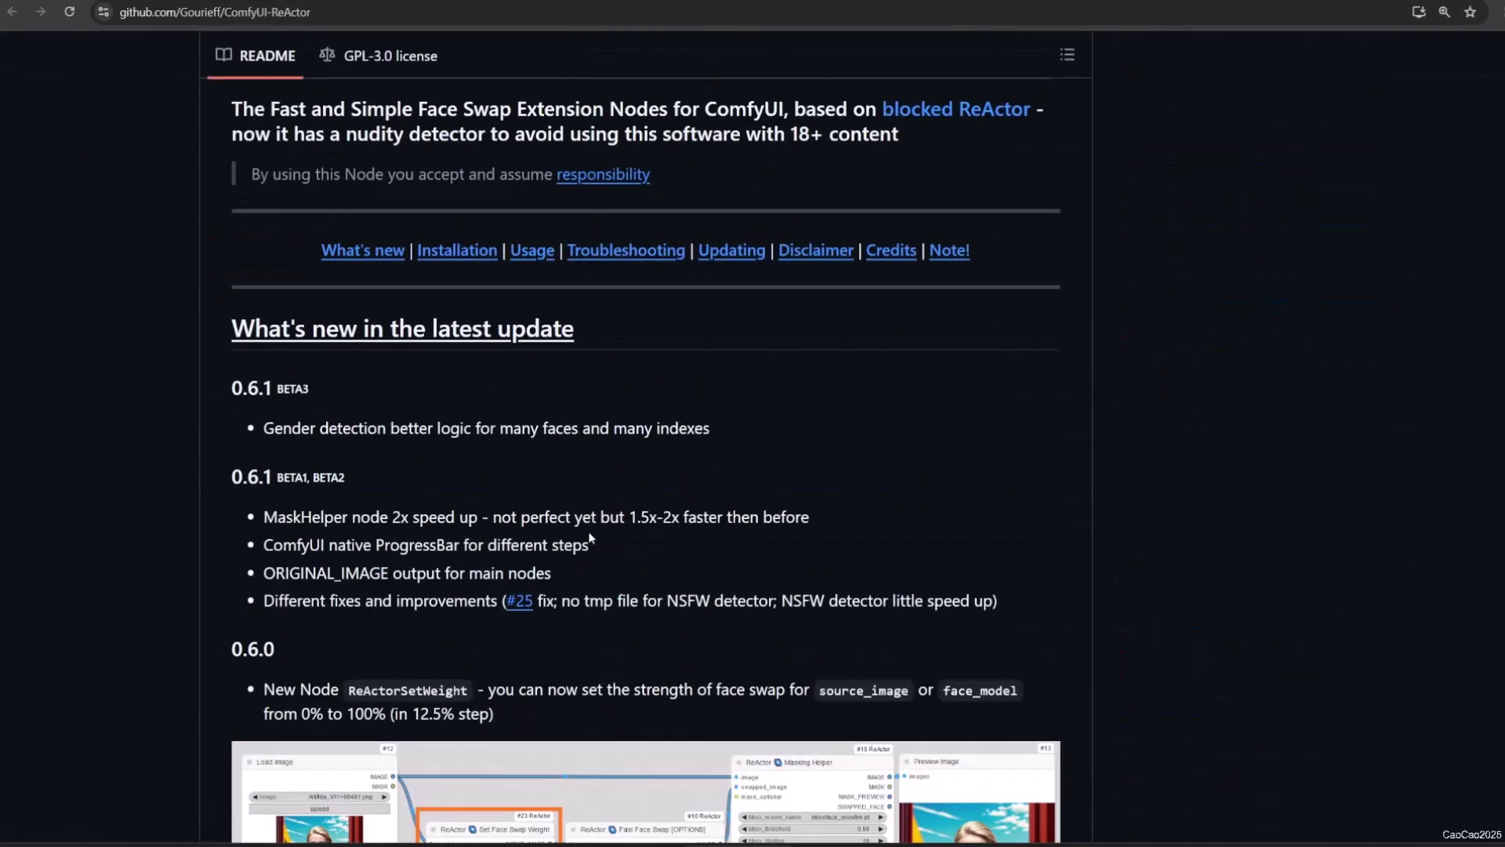
# Step: Read the README update notes on gender detection, MaskHelper, ProgressBar, NSFW fix and swap strength
pyautogui.moveTo(264, 429); pyautogui.dragTo(346, 478)
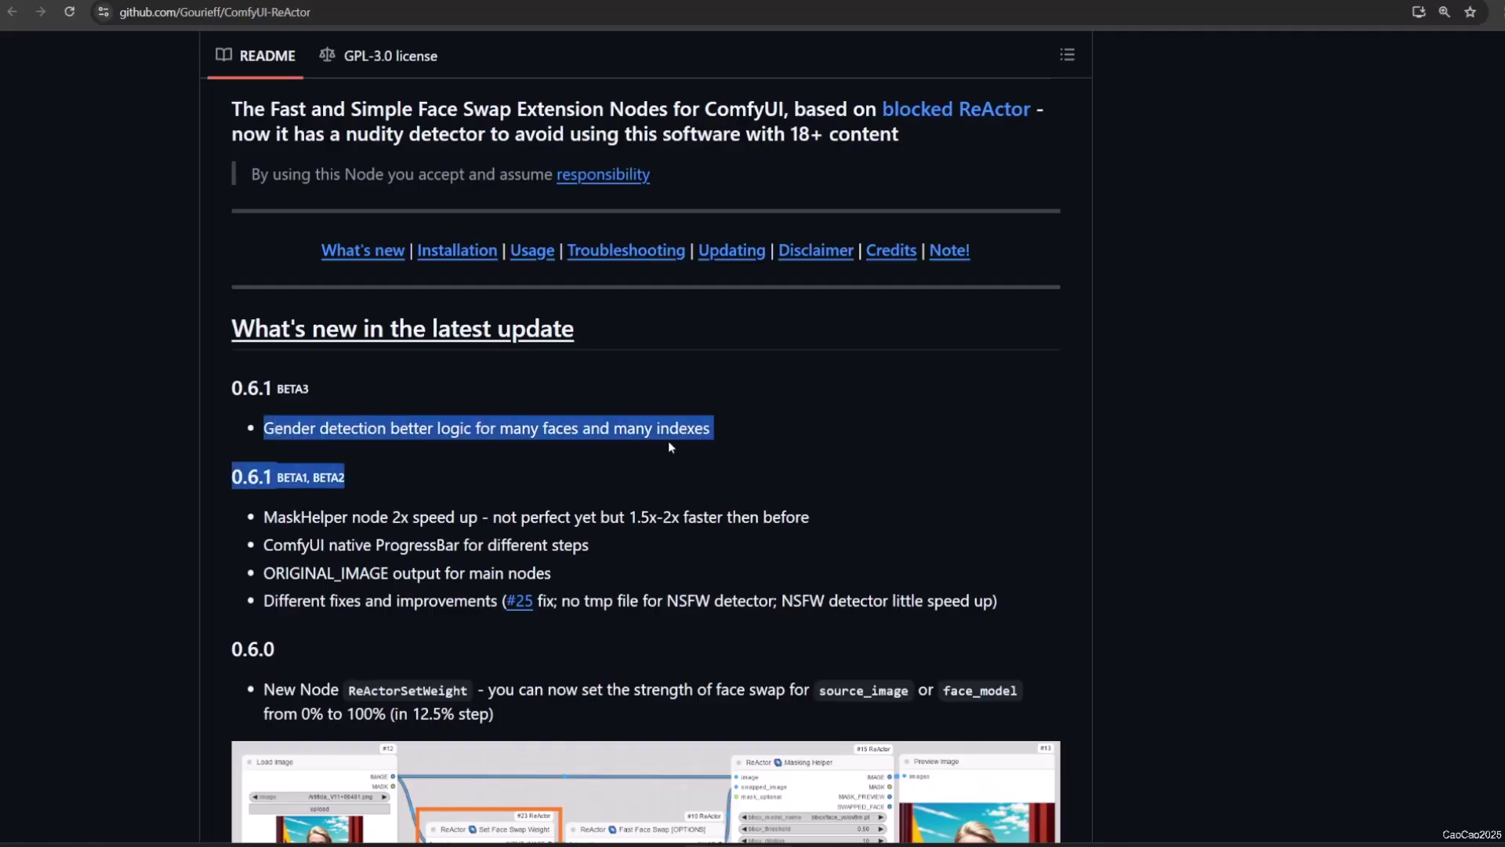
pyautogui.moveTo(264, 518)
pyautogui.mouseDown()
pyautogui.moveTo(680, 517)
pyautogui.moveTo(778, 549)
pyautogui.mouseUp()
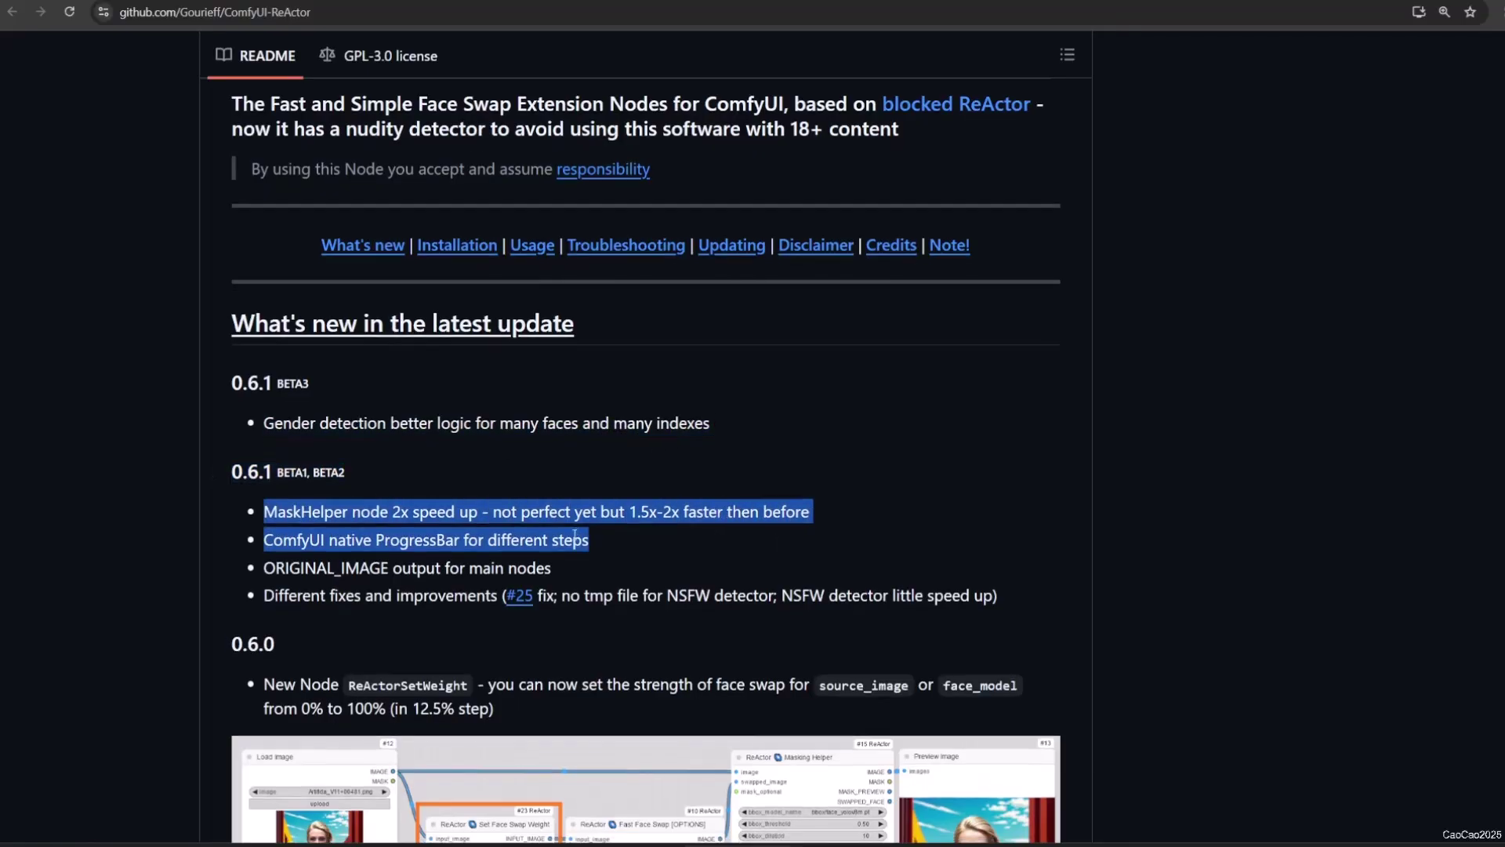
pyautogui.scroll(-1, 414, 541)
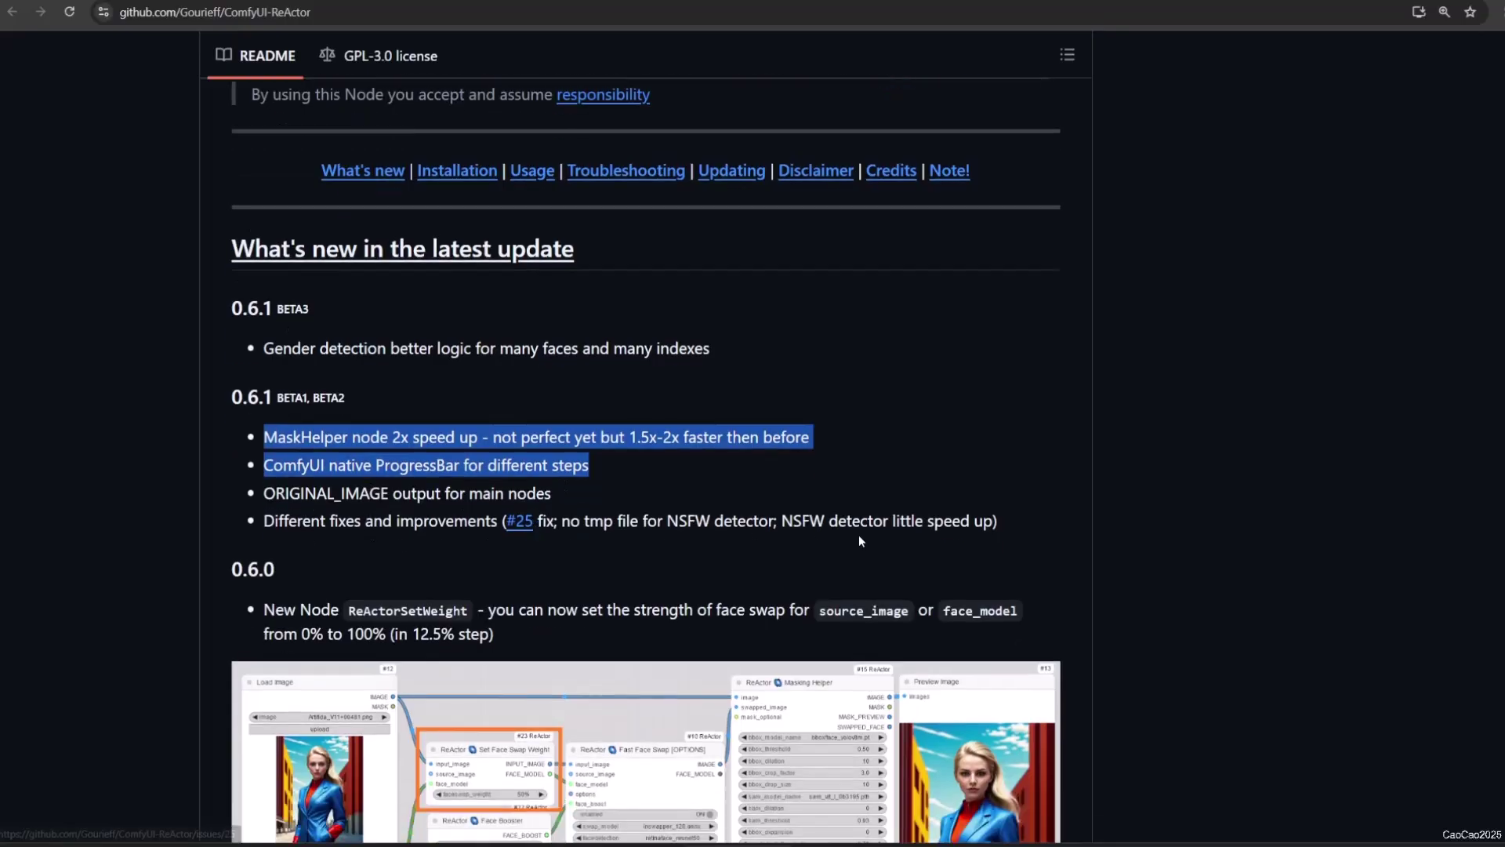
pyautogui.moveTo(668, 520); pyautogui.dragTo(969, 521)
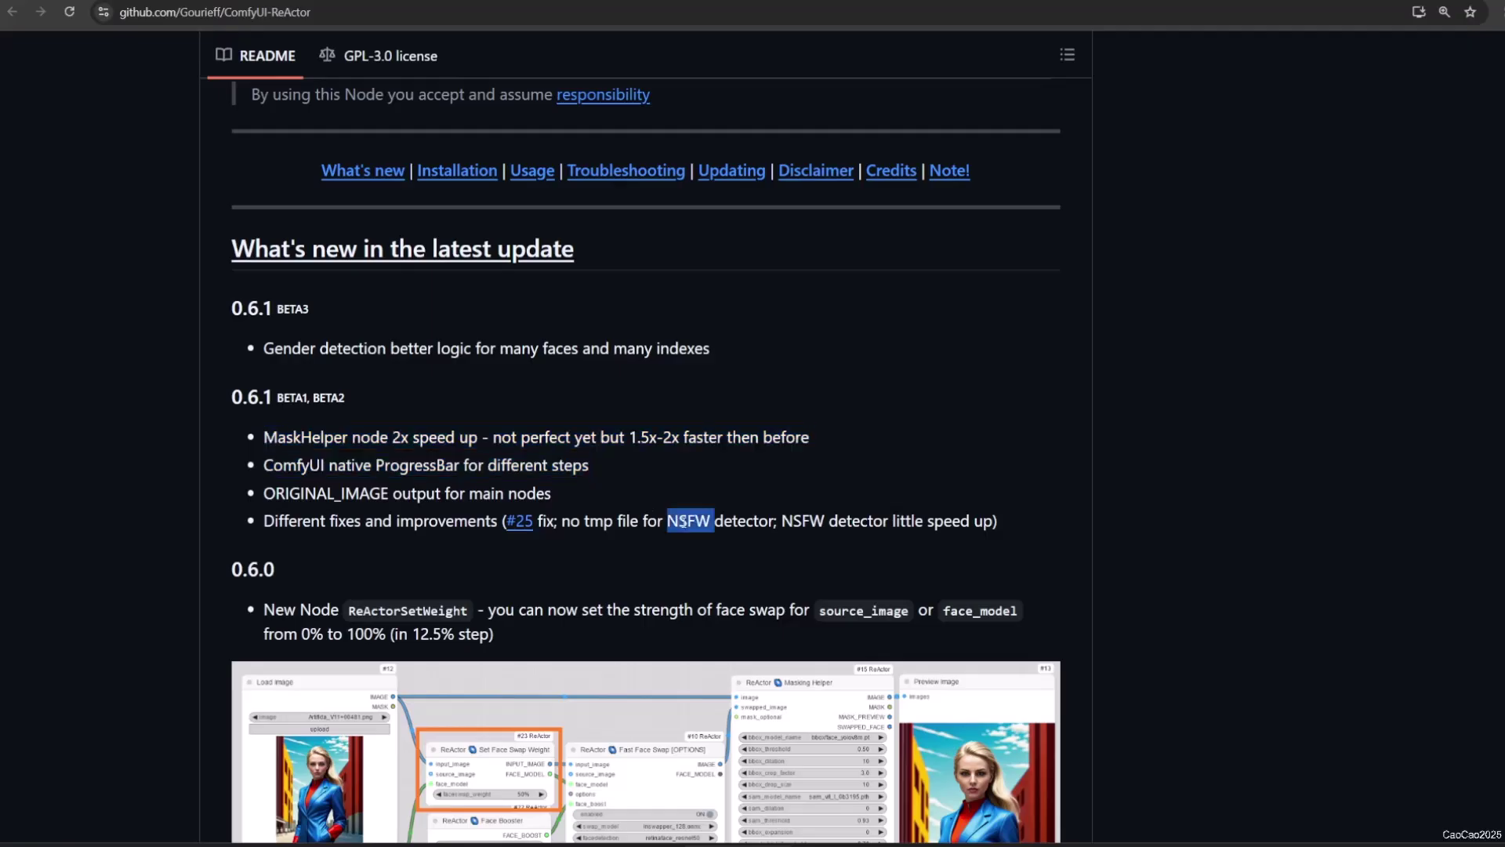
pyautogui.click(806, 521)
pyautogui.scroll(-1, 713, 540)
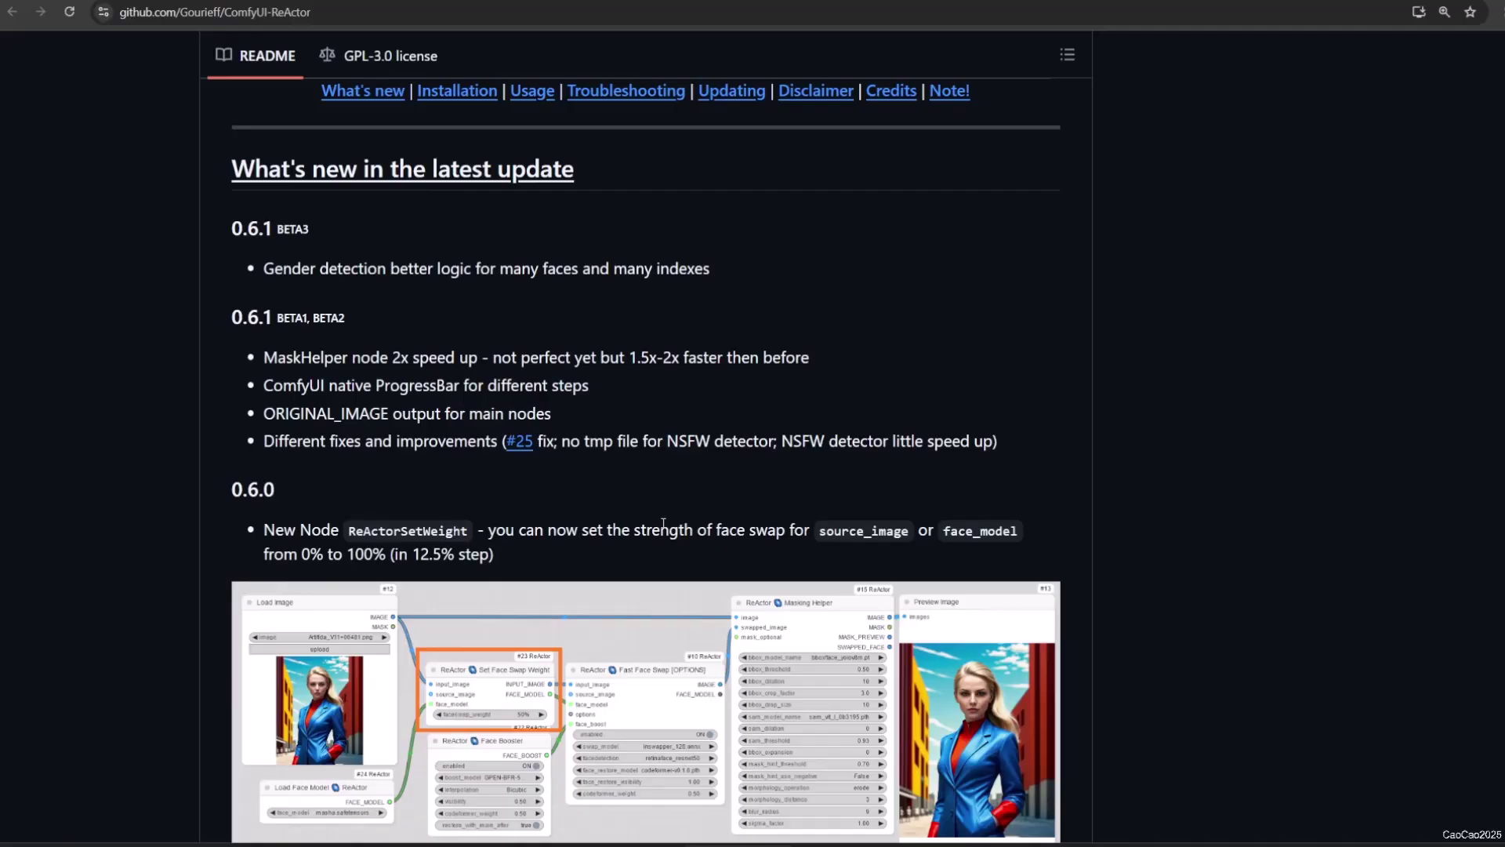
pyautogui.moveTo(548, 531); pyautogui.dragTo(880, 548)
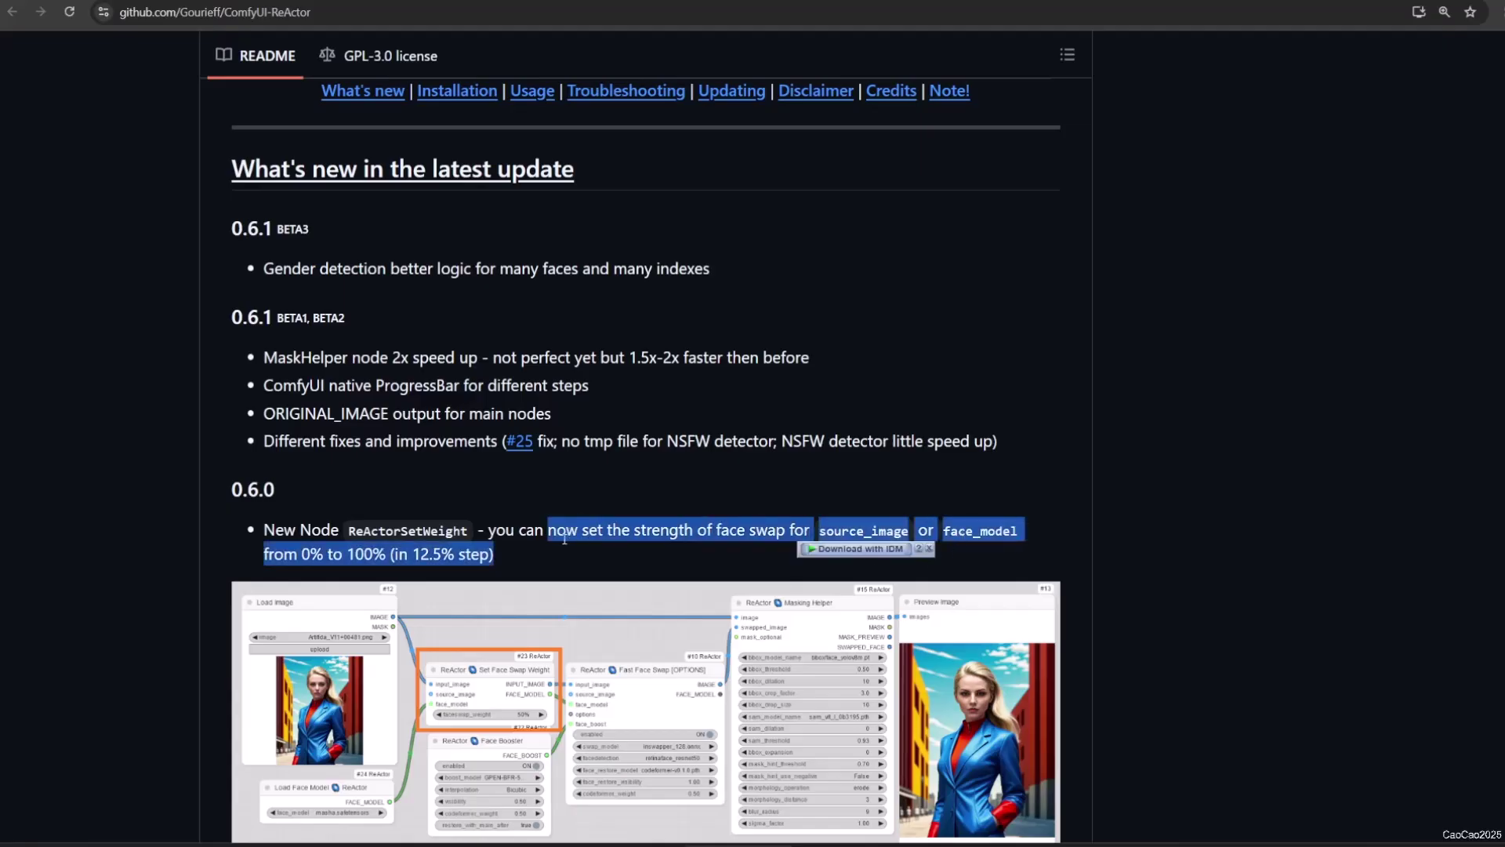
pyautogui.scroll(-1, 646, 458)
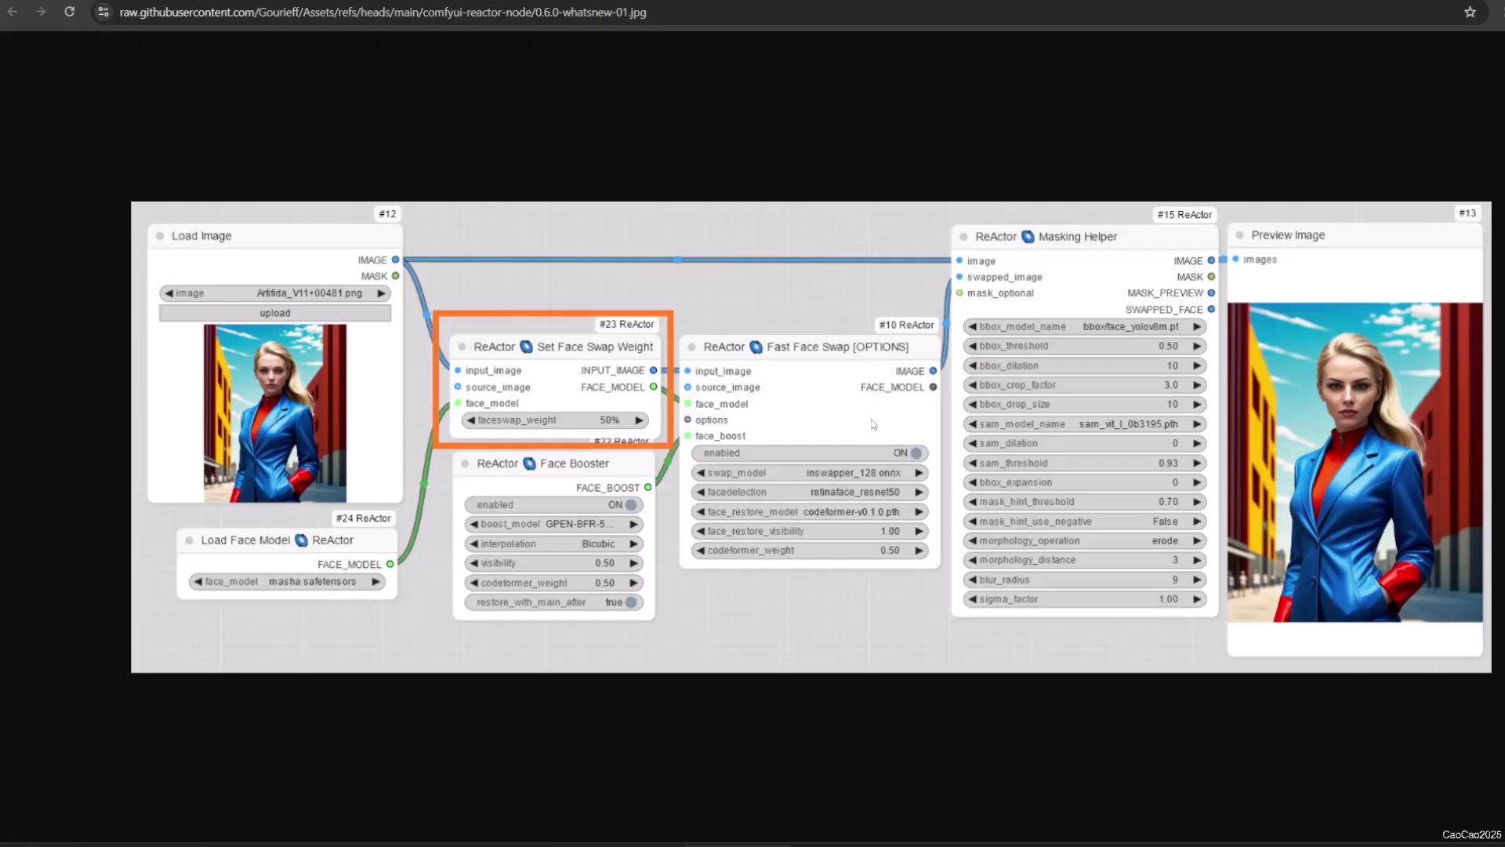
pyautogui.hotkey('alt', 'Left')
pyautogui.scroll(-3, 835, 393)
pyautogui.scroll(-2, 799, 447)
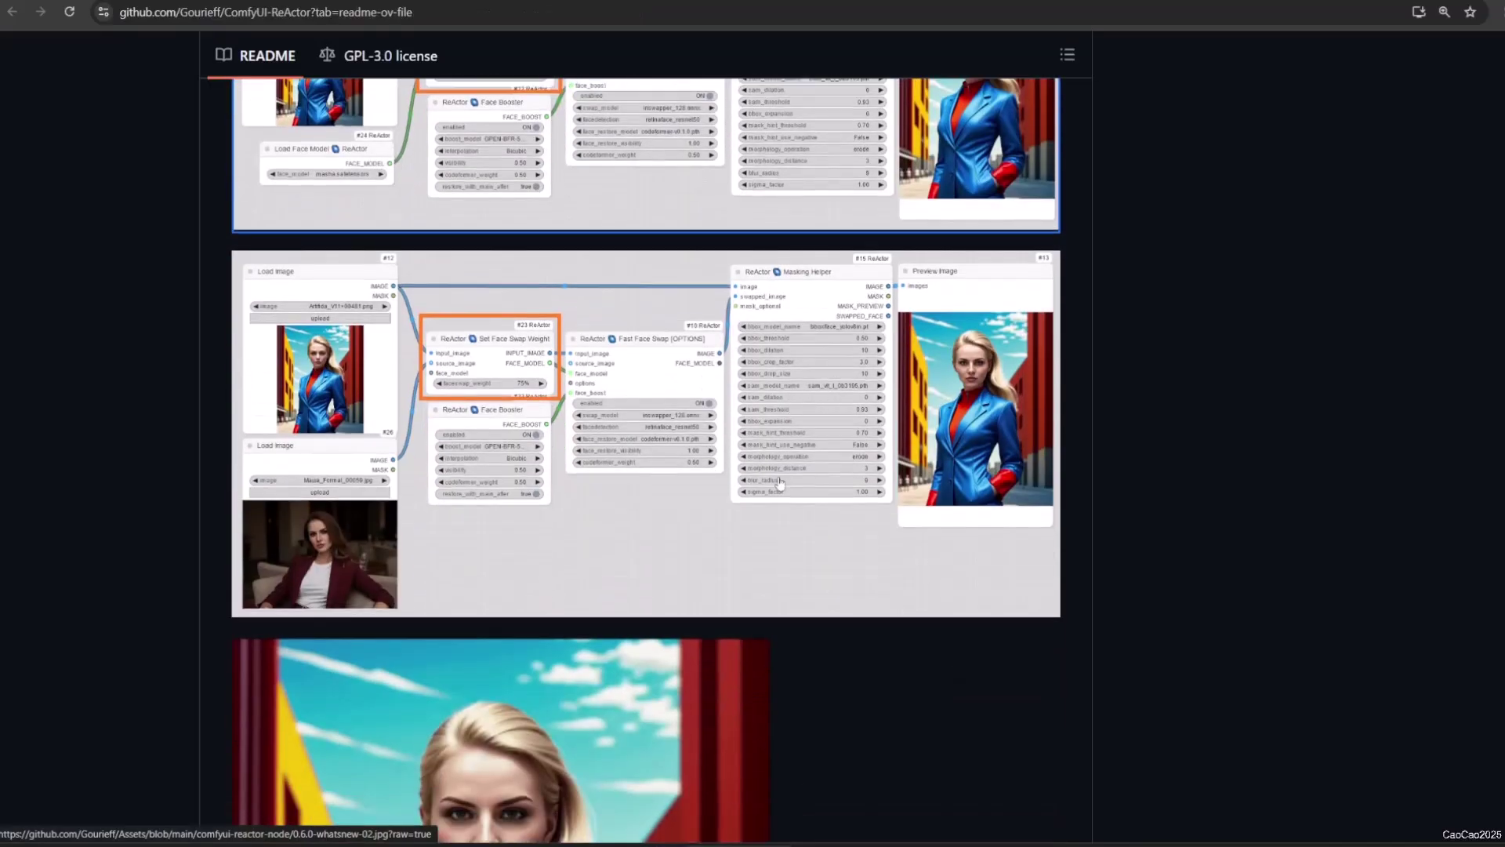
pyautogui.scroll(-3, 846, 535)
pyautogui.scroll(-3, 847, 534)
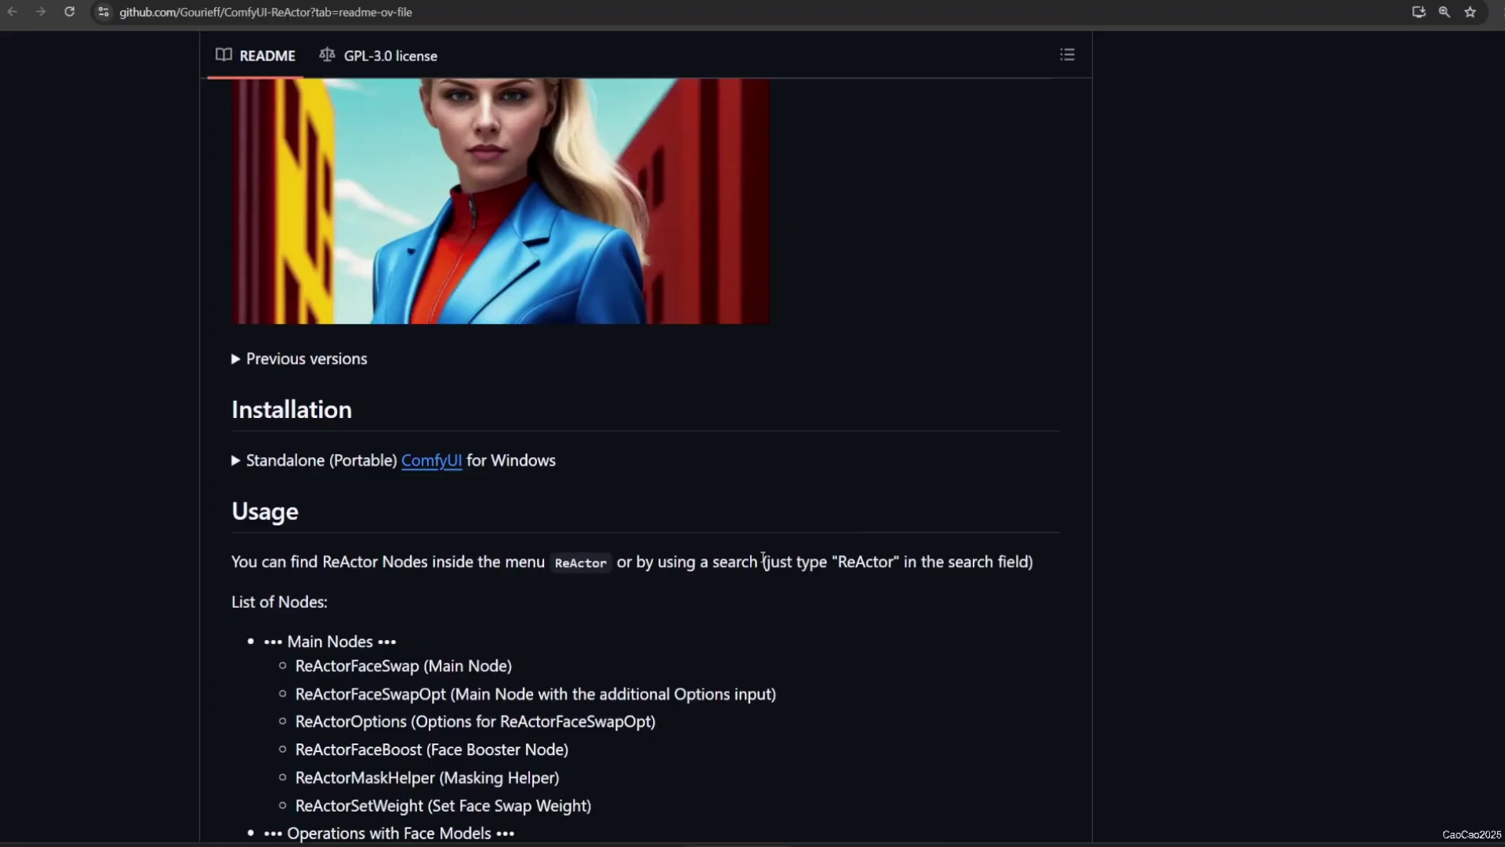
# Step: Re-read the MaskHelper speed-up, NSFW detector fix and face swap strength notes
pyautogui.moveTo(263, 516)
pyautogui.mouseDown()
pyautogui.moveTo(807, 518)
pyautogui.moveTo(777, 550)
pyautogui.mouseUp()
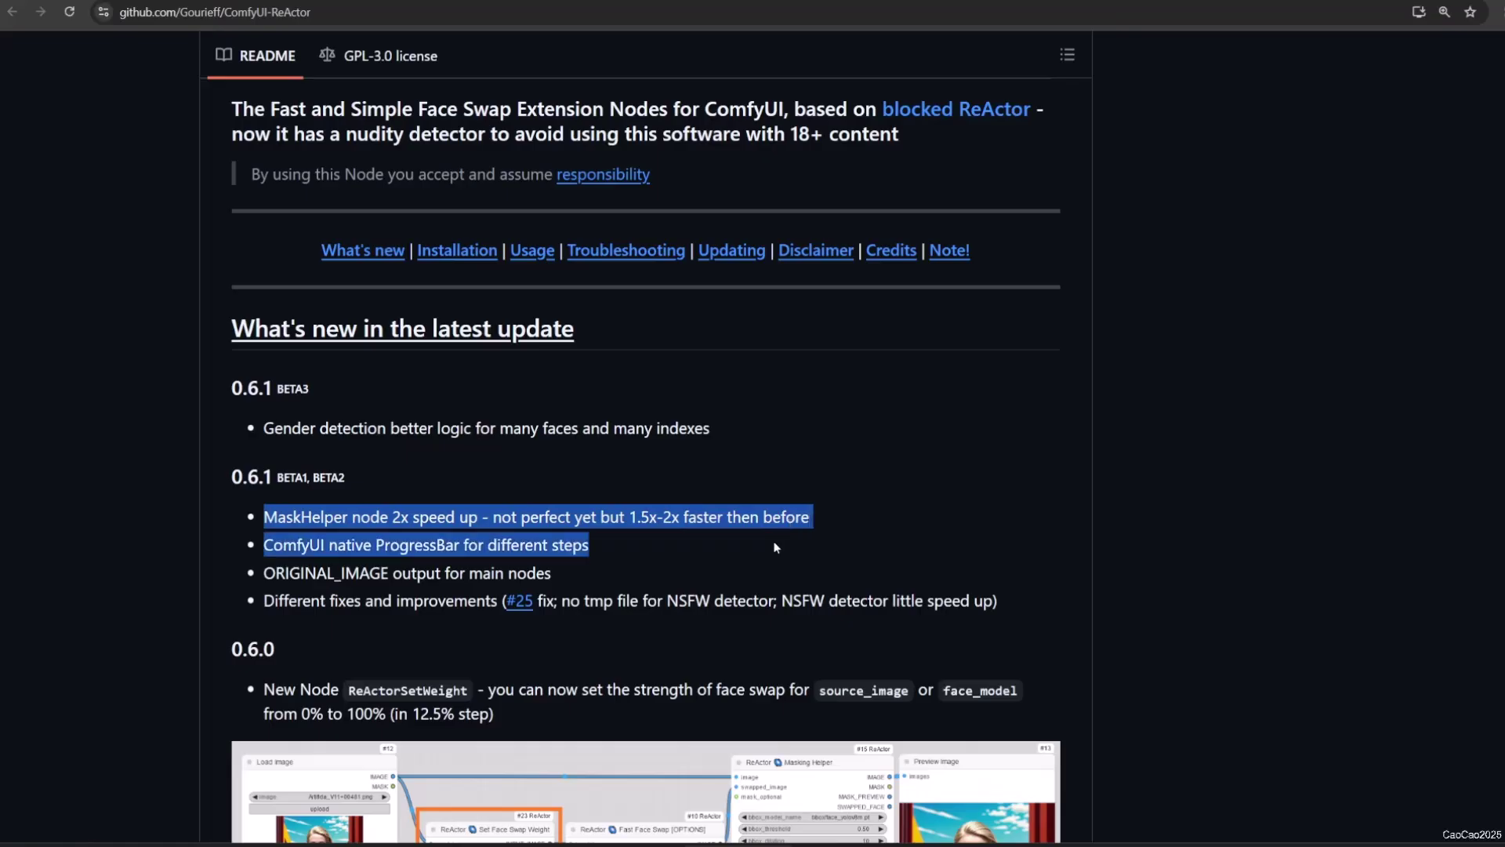
pyautogui.scroll(-1, 409, 497)
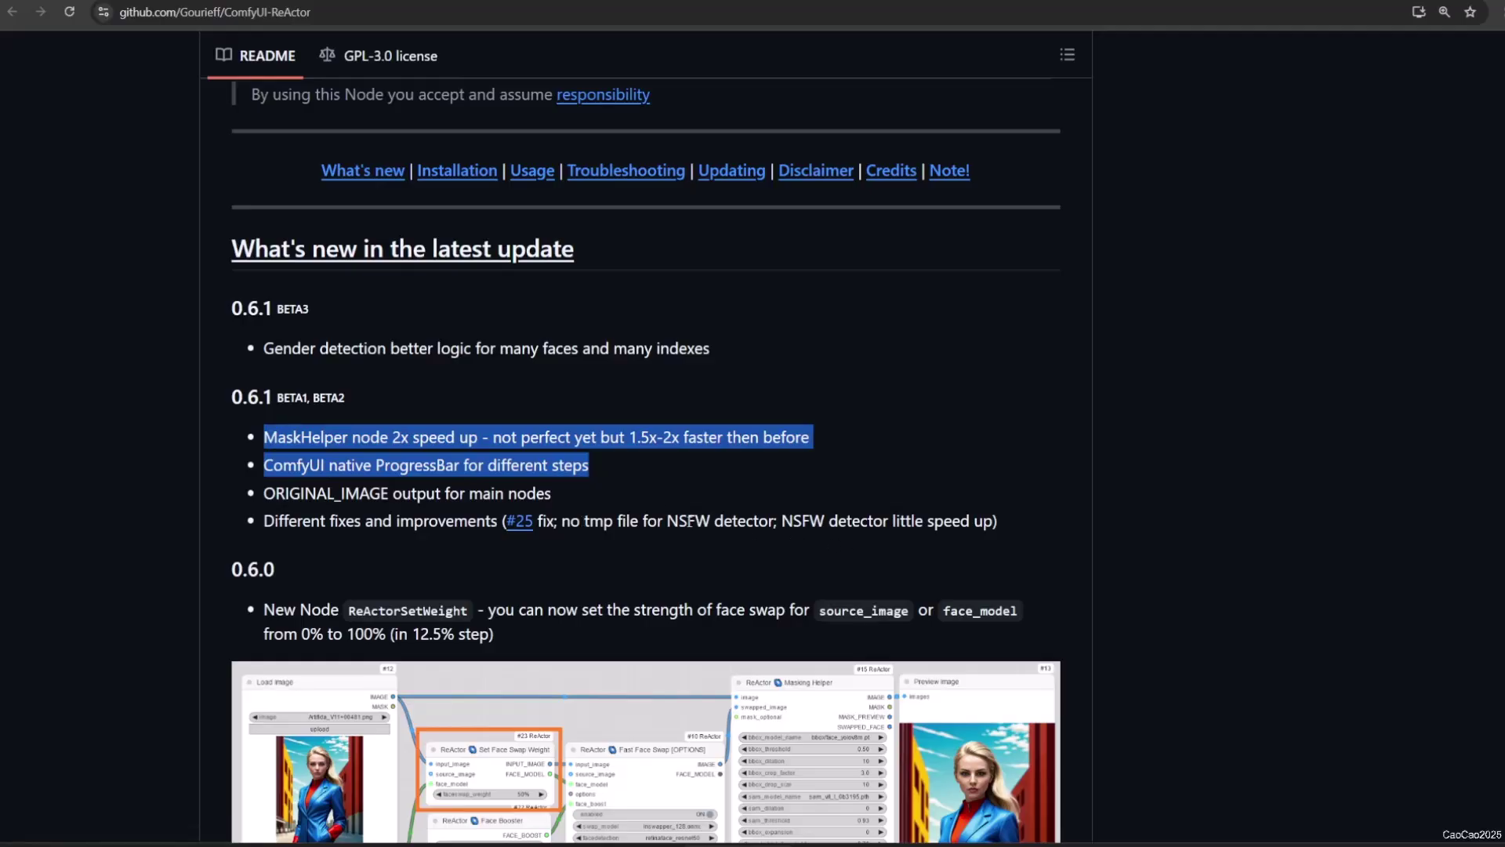
pyautogui.moveTo(668, 520); pyautogui.dragTo(971, 520)
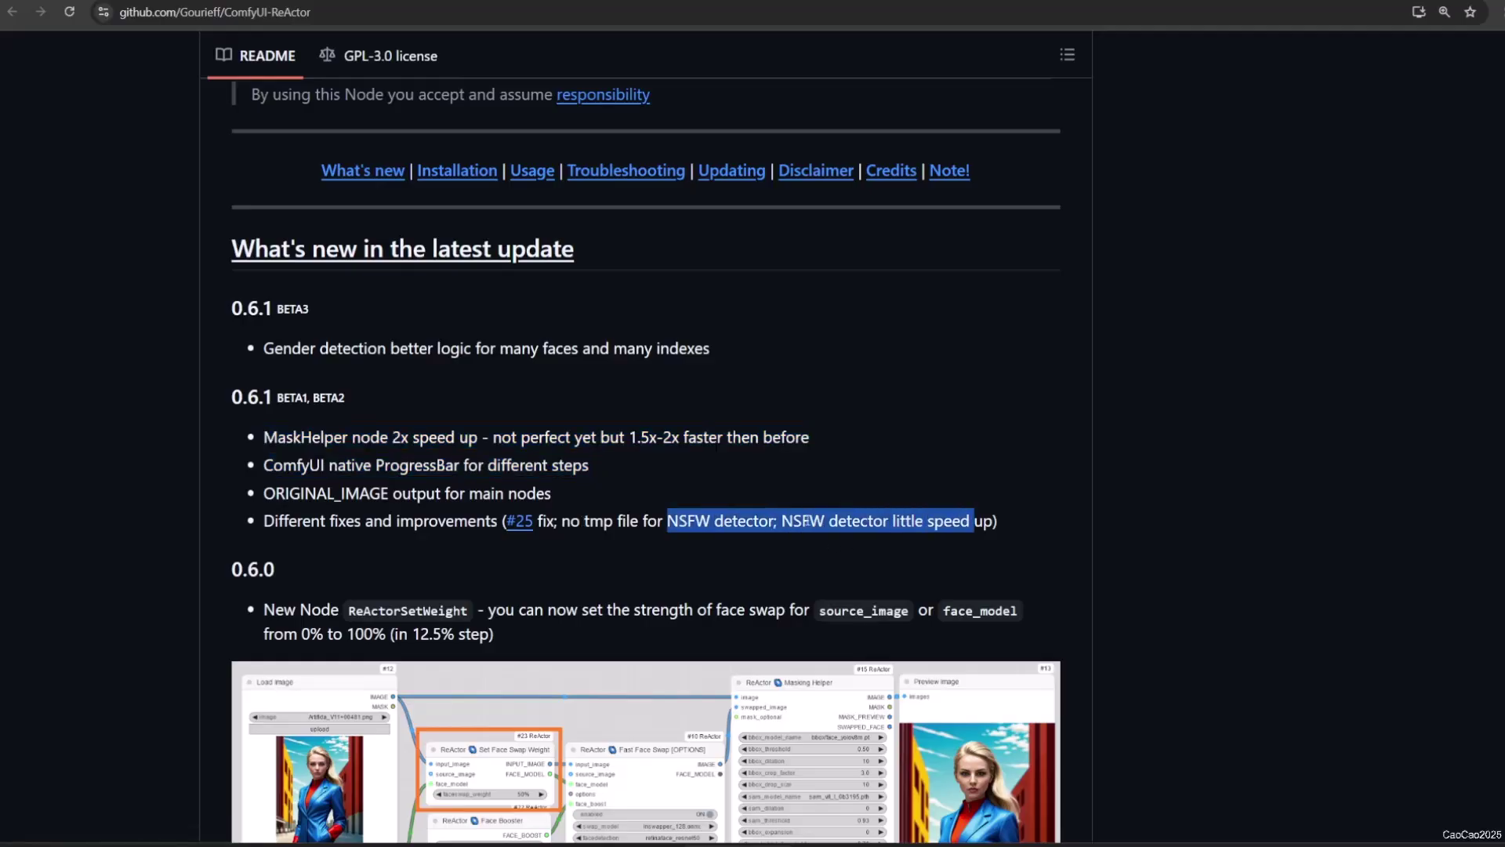
pyautogui.click(749, 521)
pyautogui.scroll(-1, 714, 545)
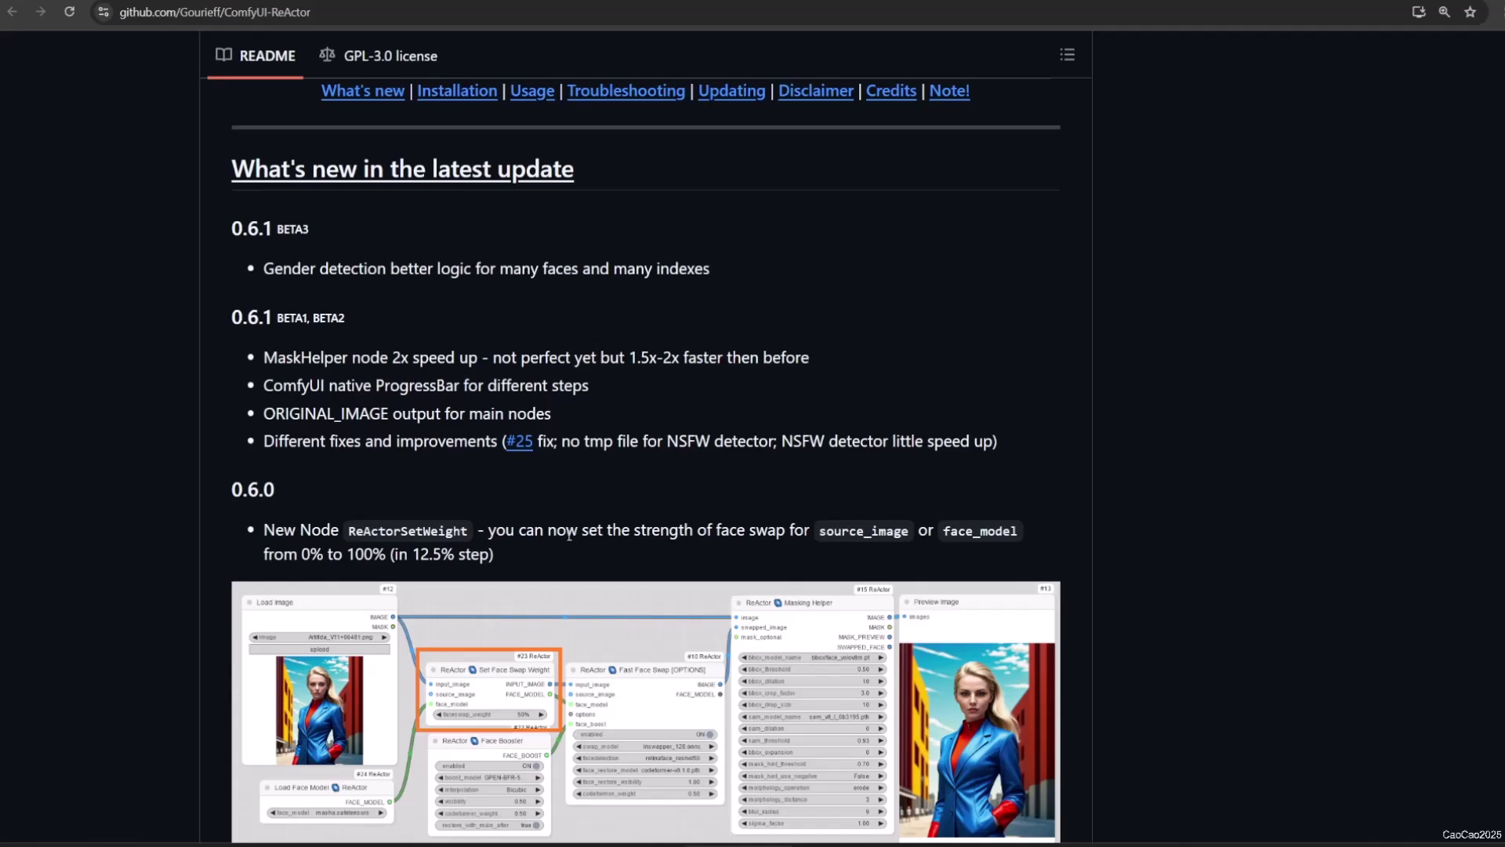
pyautogui.moveTo(550, 532); pyautogui.dragTo(870, 553)
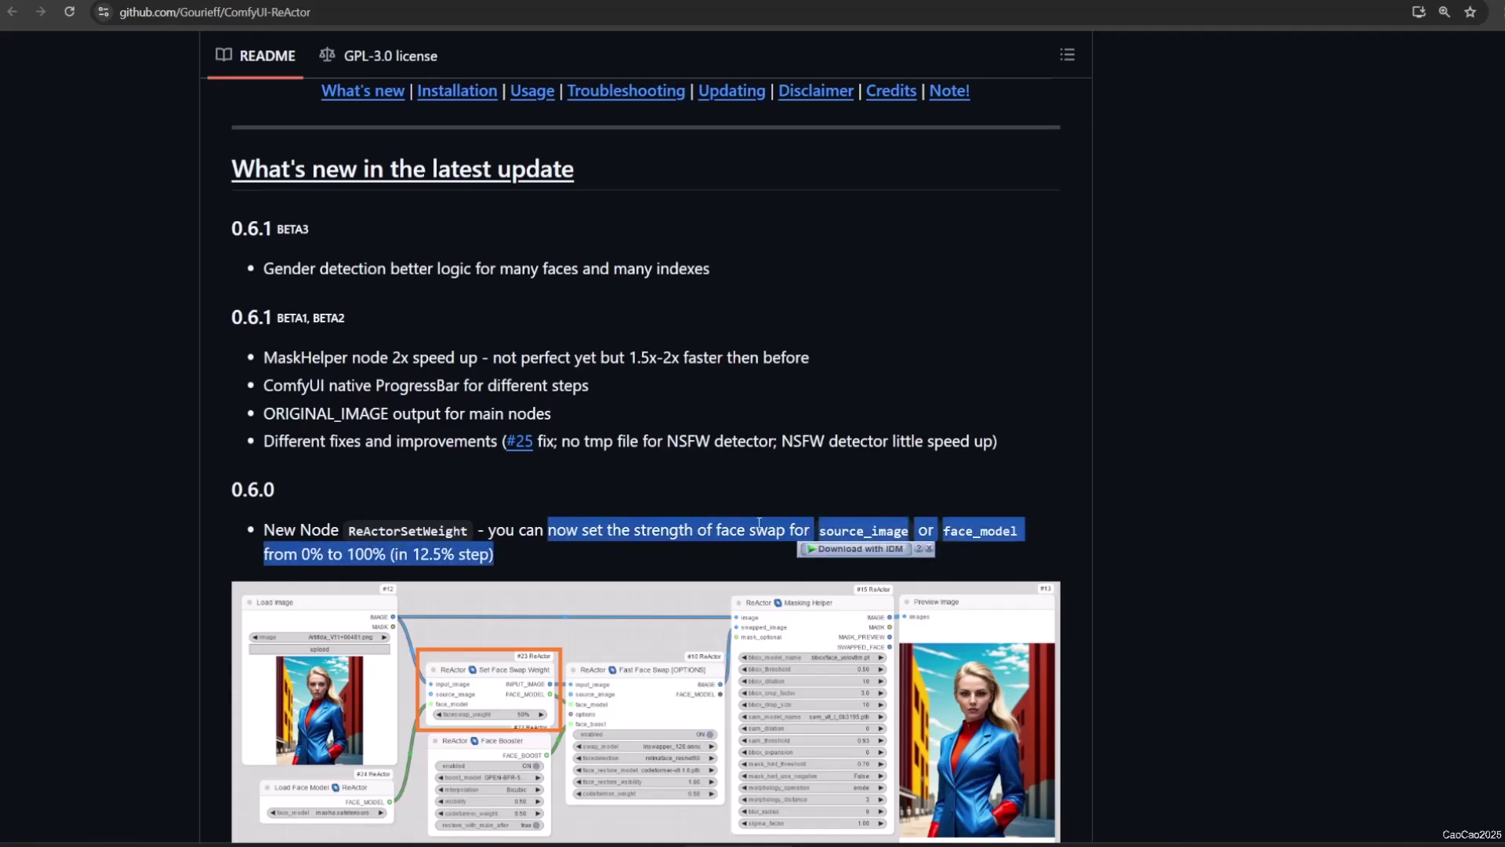
pyautogui.scroll(-2, 564, 537)
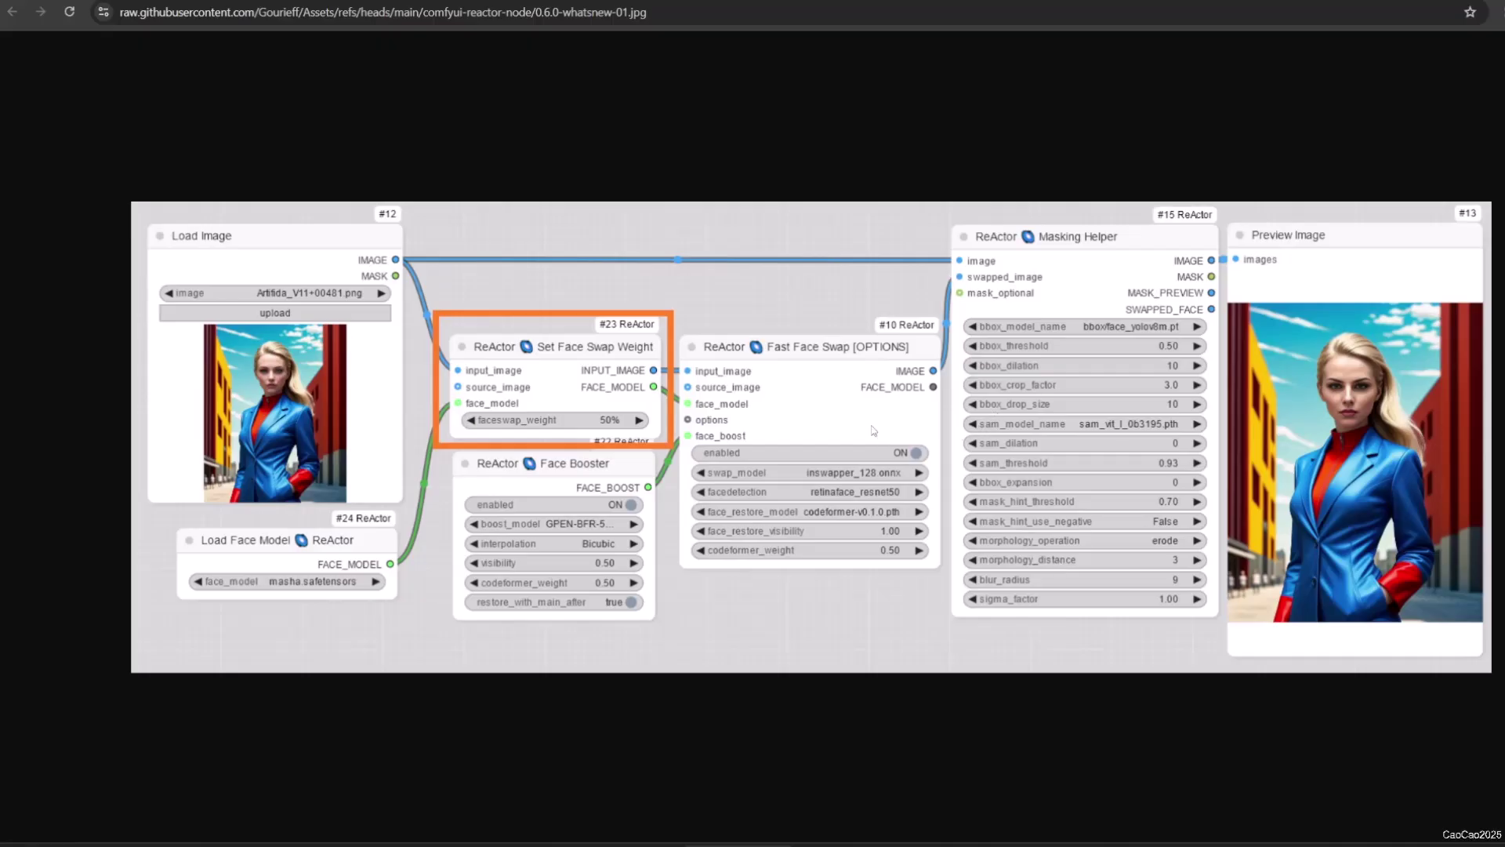
pyautogui.hotkey('alt', 'Left')
pyautogui.scroll(-3, 795, 539)
pyautogui.scroll(-2, 795, 541)
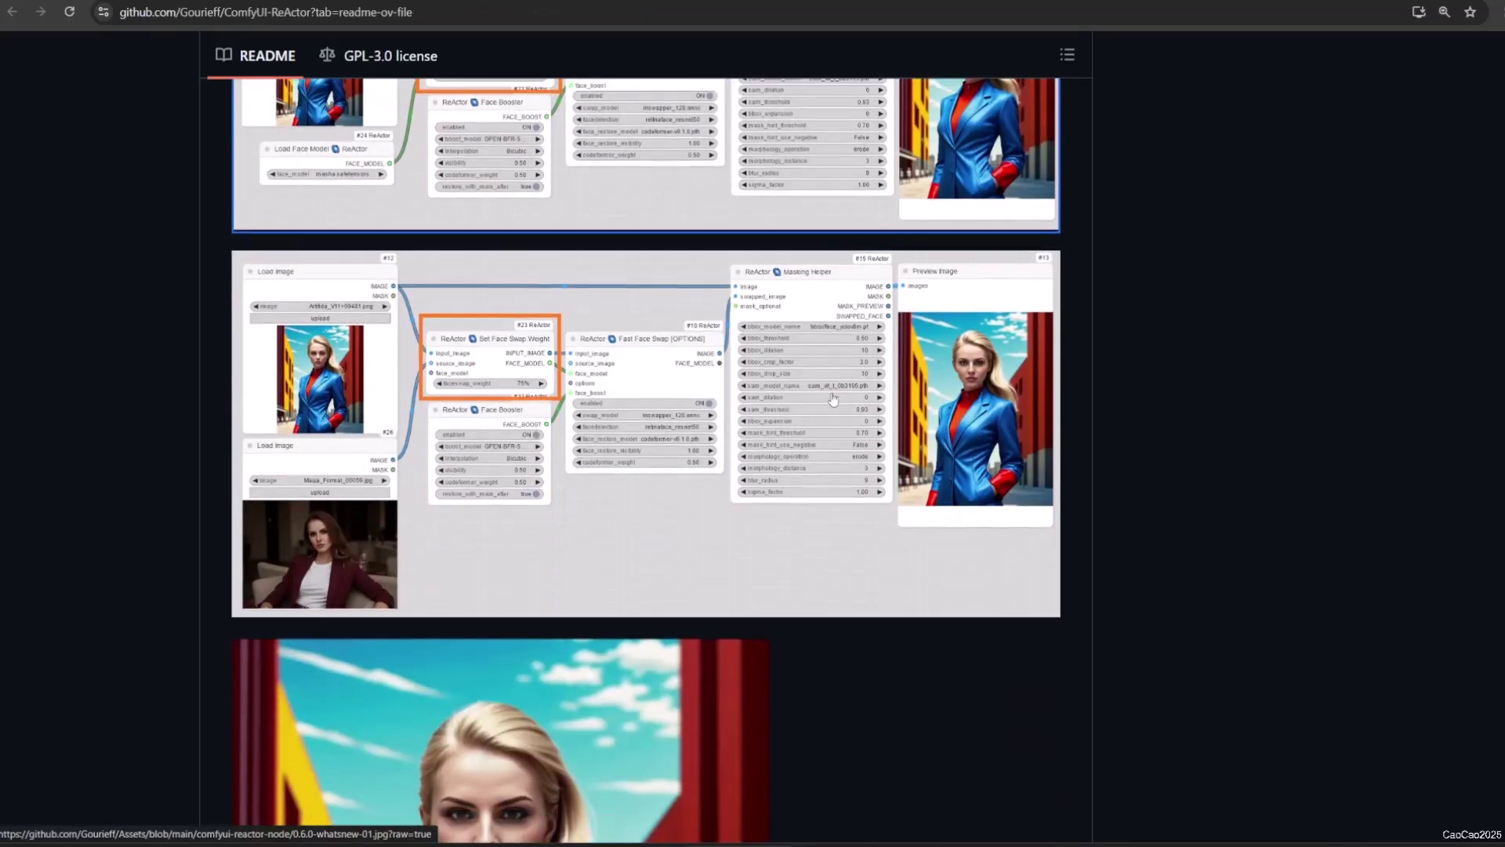
pyautogui.scroll(-3, 847, 538)
pyautogui.scroll(-3, 847, 538)
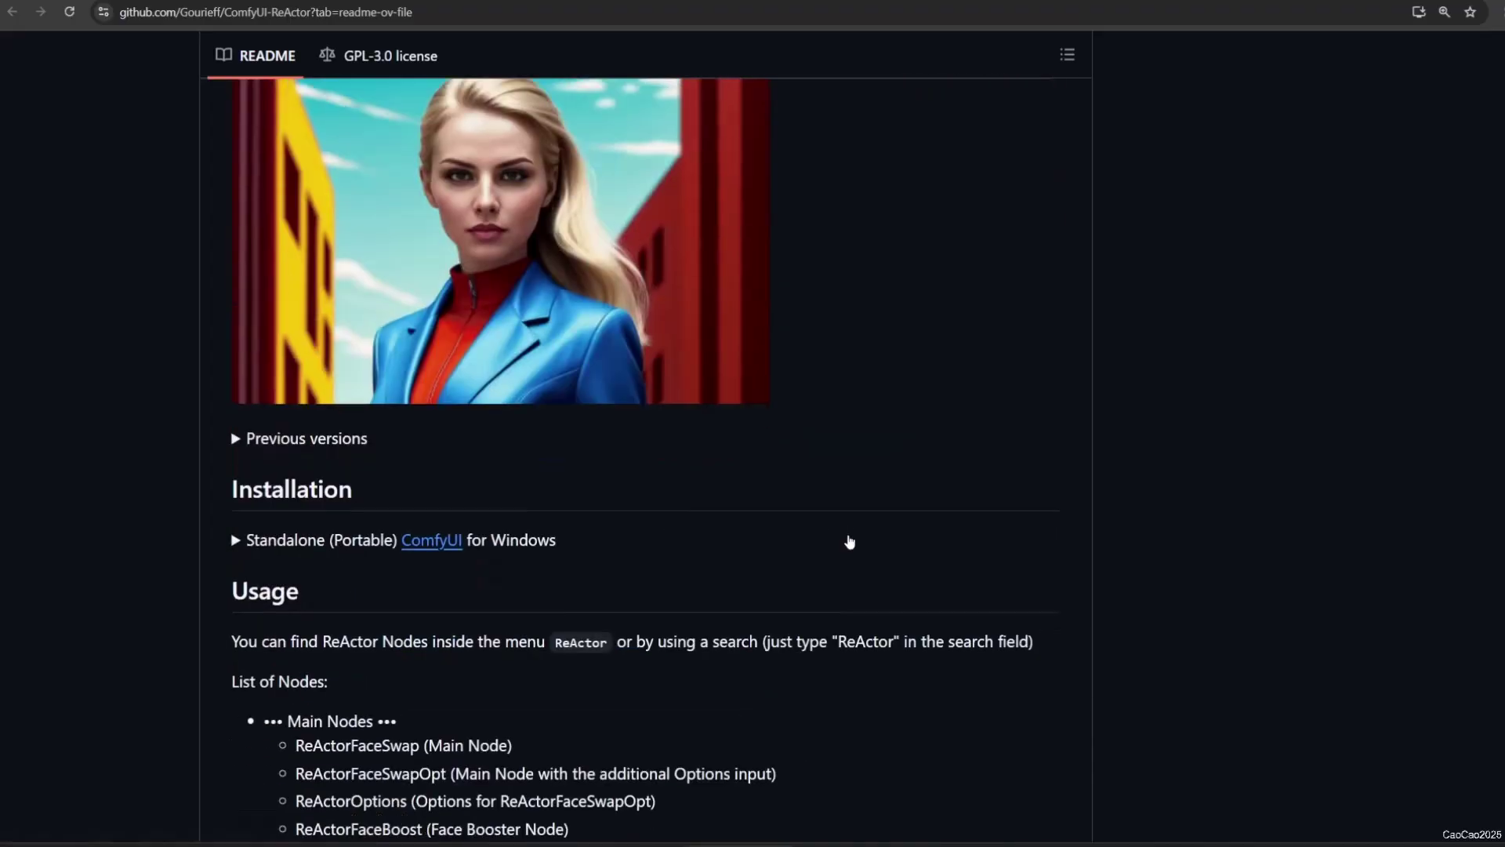
pyautogui.scroll(-1, 850, 541)
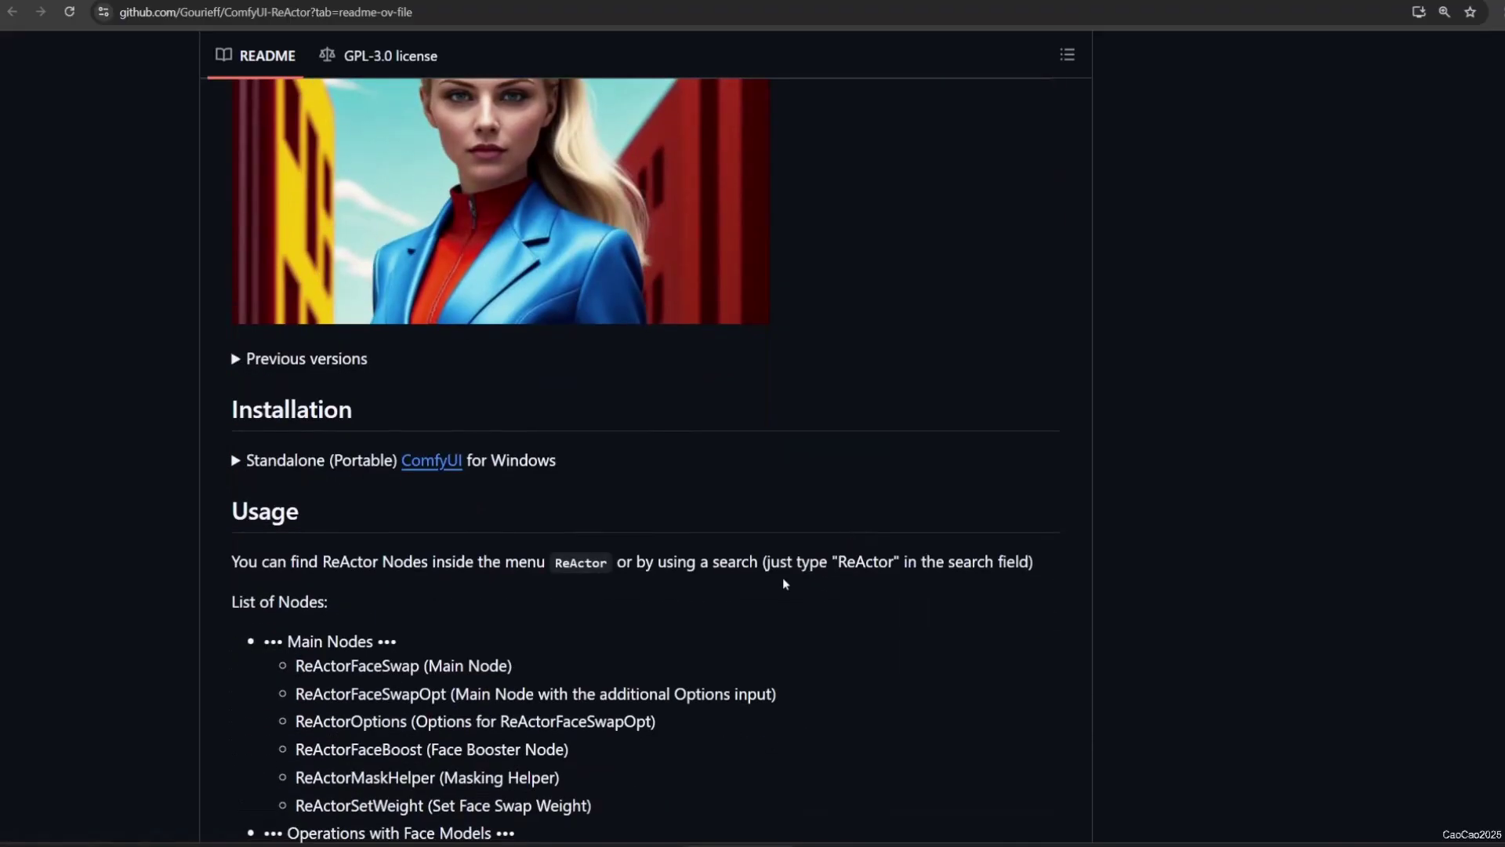
pyautogui.moveTo(264, 517)
pyautogui.mouseDown()
pyautogui.moveTo(806, 522)
pyautogui.moveTo(784, 545)
pyautogui.mouseUp()
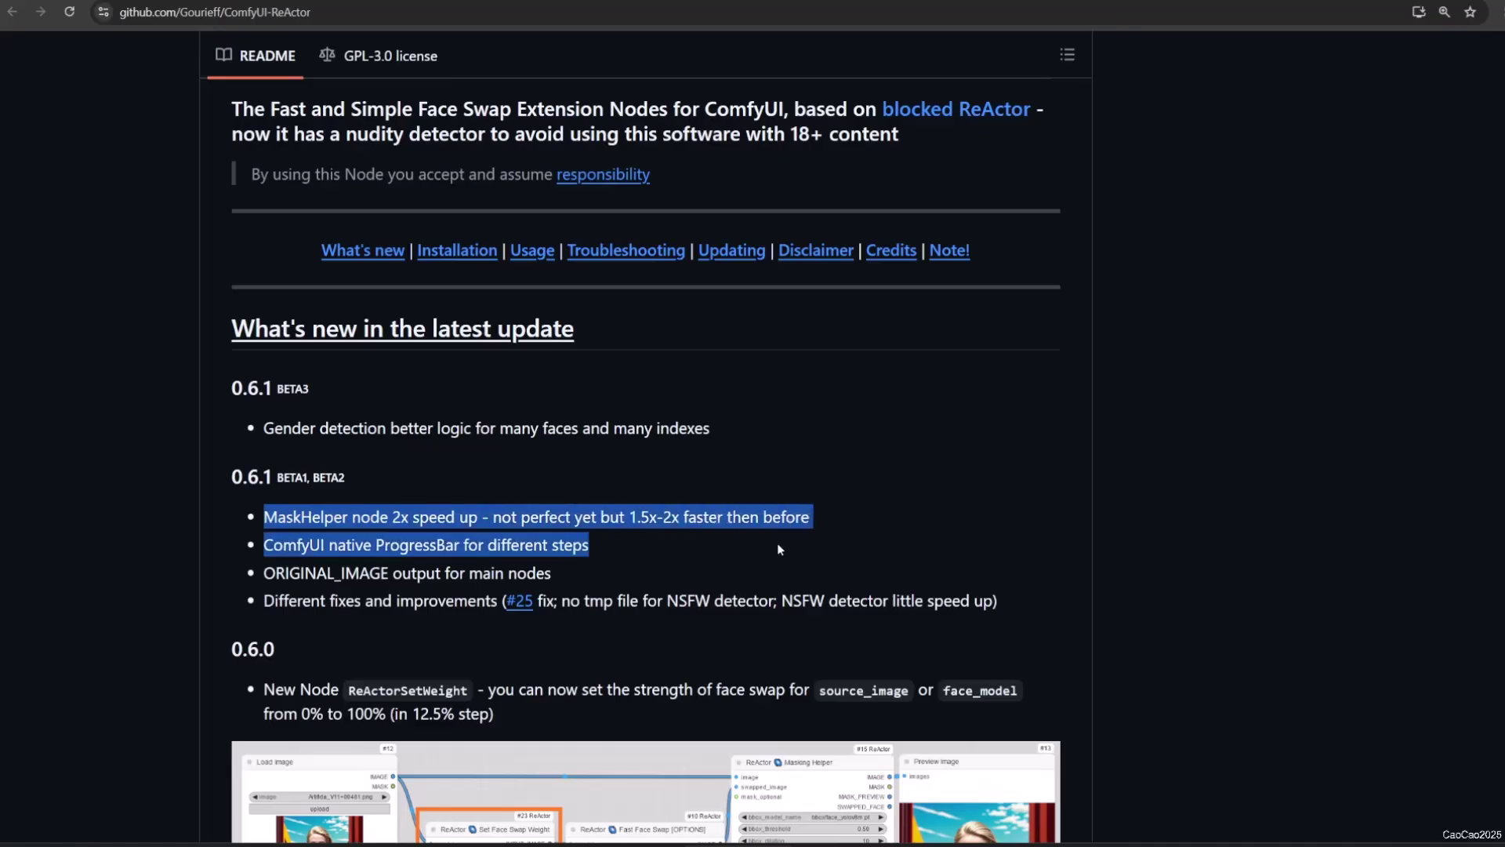
pyautogui.scroll(-1, 575, 537)
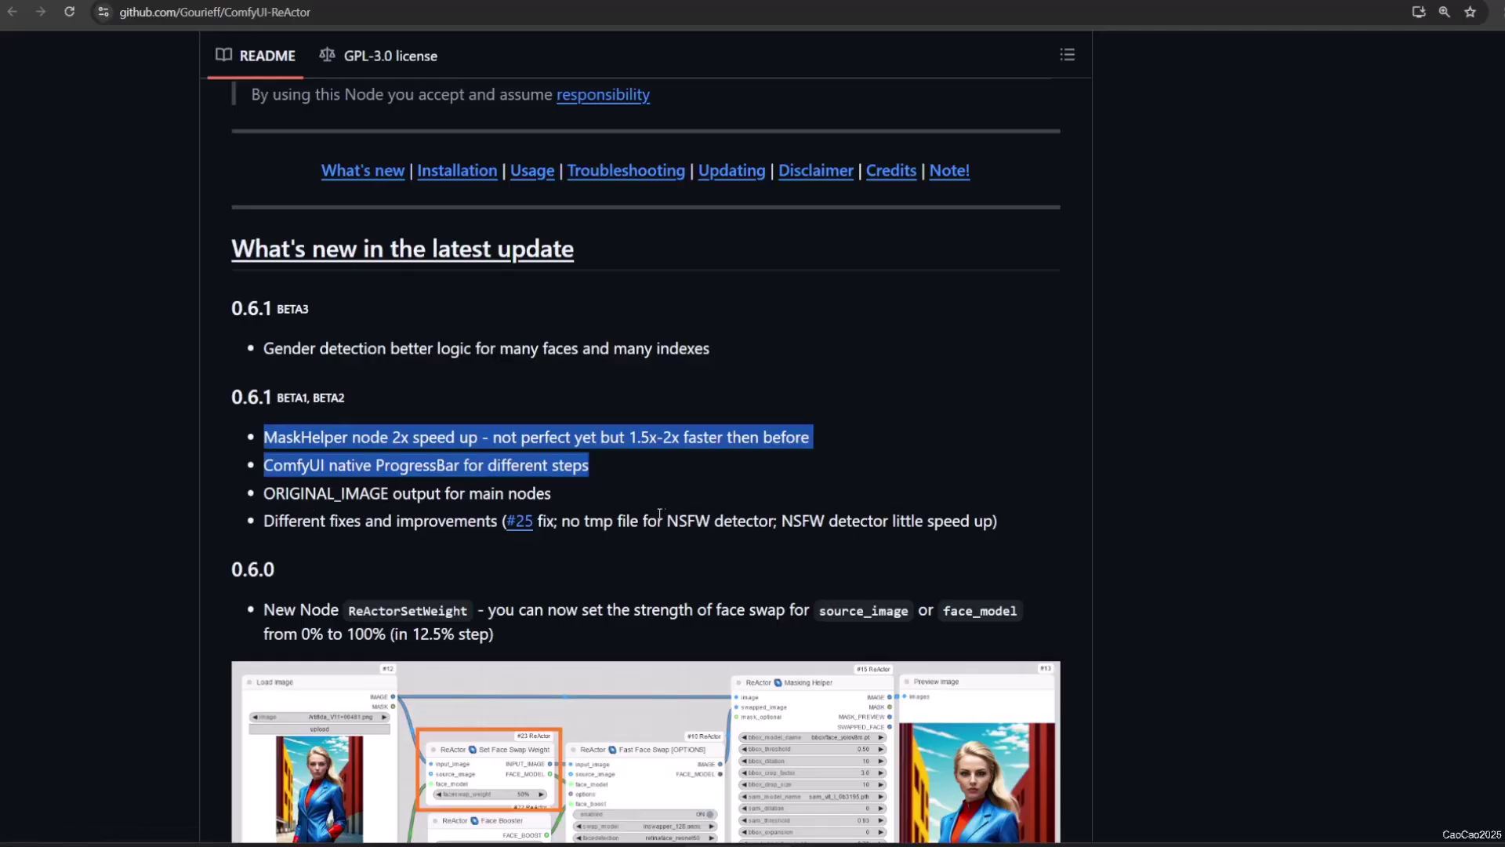
pyautogui.moveTo(670, 522); pyautogui.dragTo(969, 520)
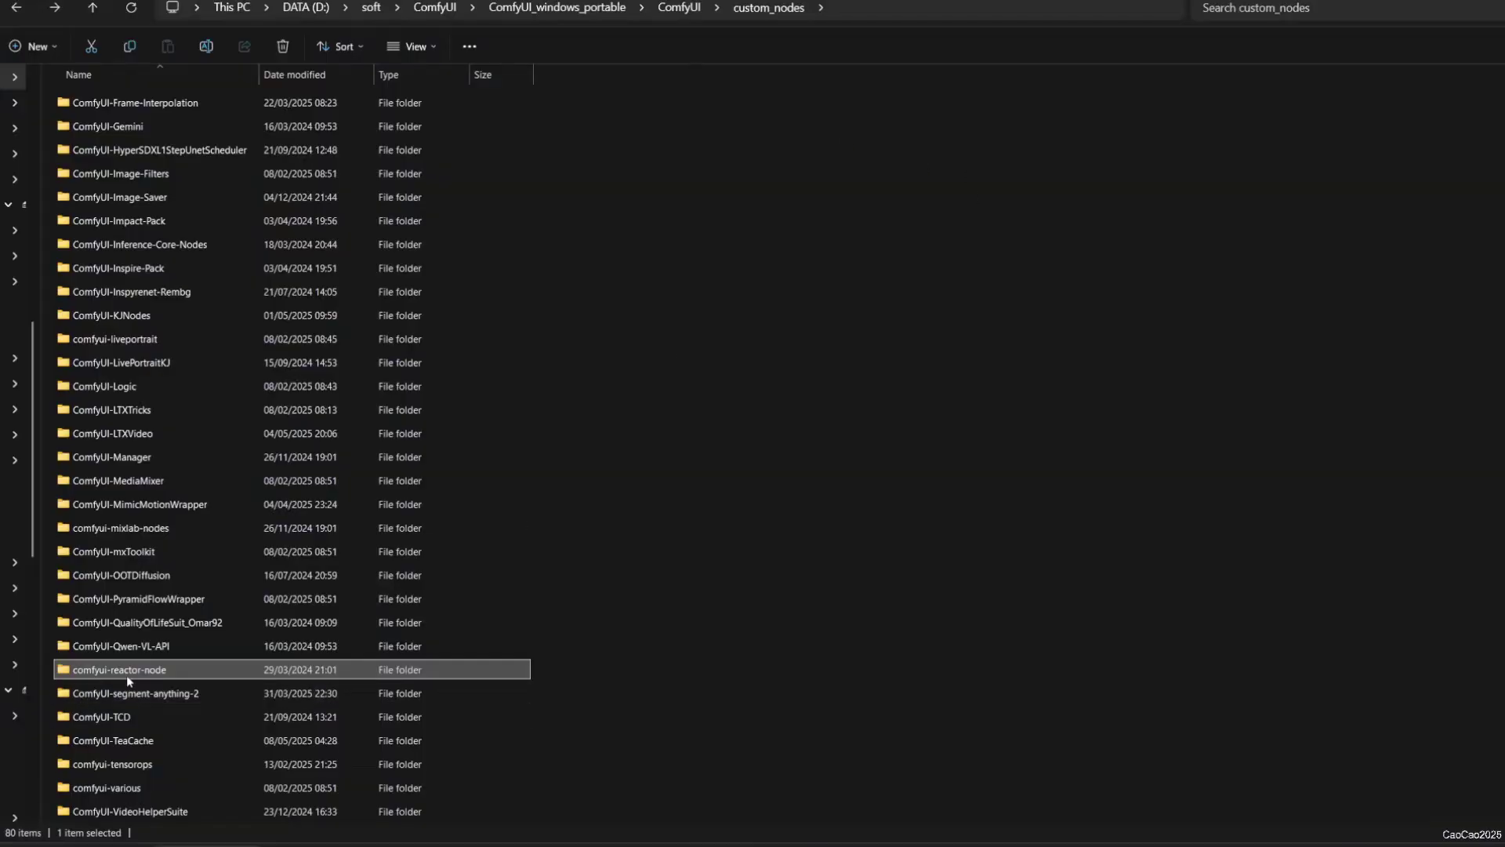
# Step: Move comfyui-reactor-node into a new 'BU REACTOR OLD' folder in soft\ComfyUI
pyautogui.click(145, 676)
pyautogui.hotkey('ctrl', 'c')
pyautogui.press('Escape')
pyautogui.hotkey('alt', 'Left')
pyautogui.rightClick(595, 549)
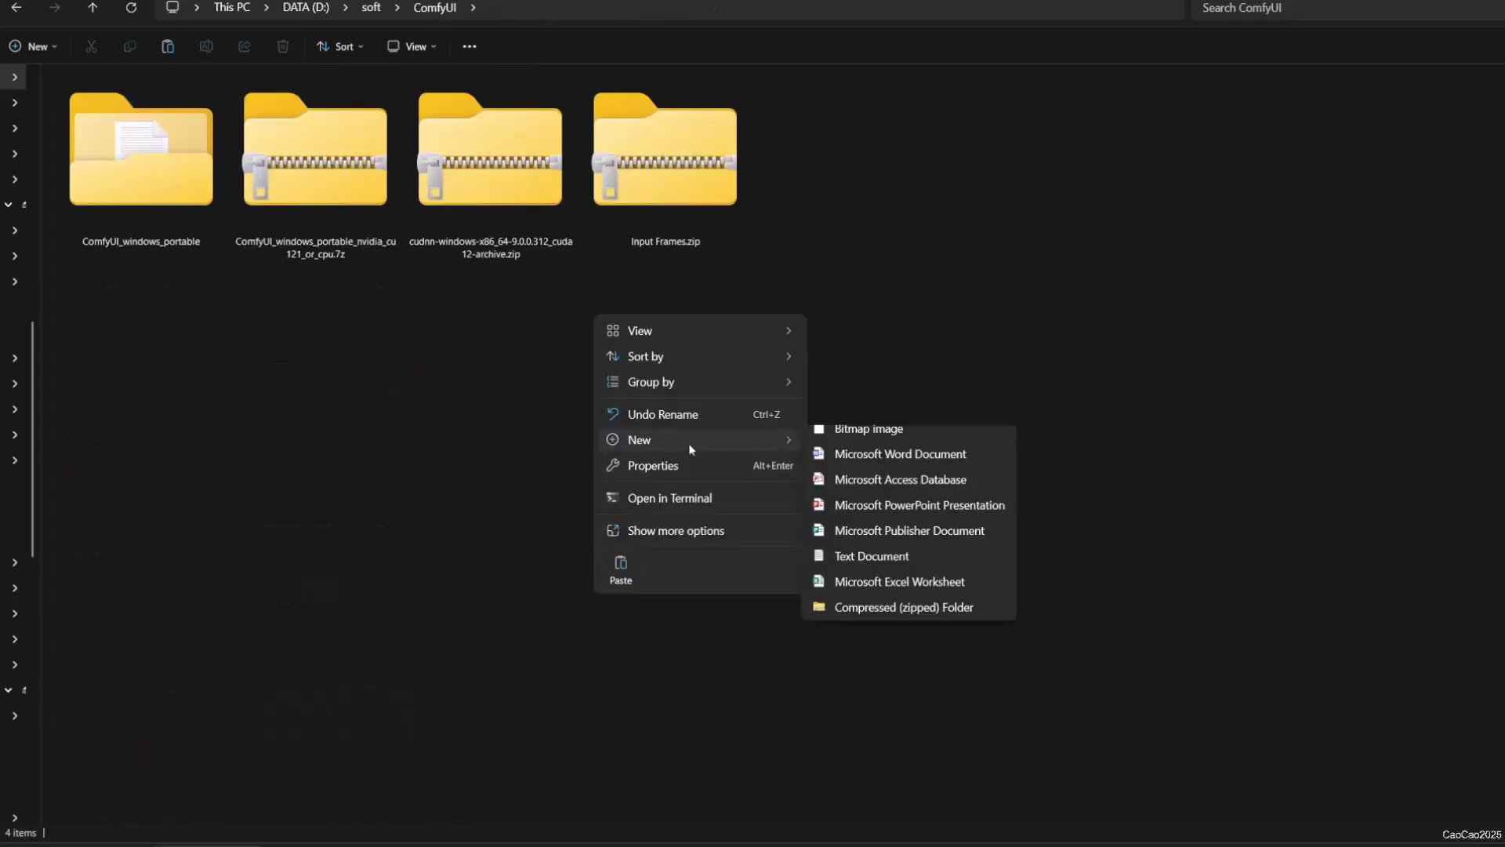
pyautogui.click(854, 449)
pyautogui.write('B')
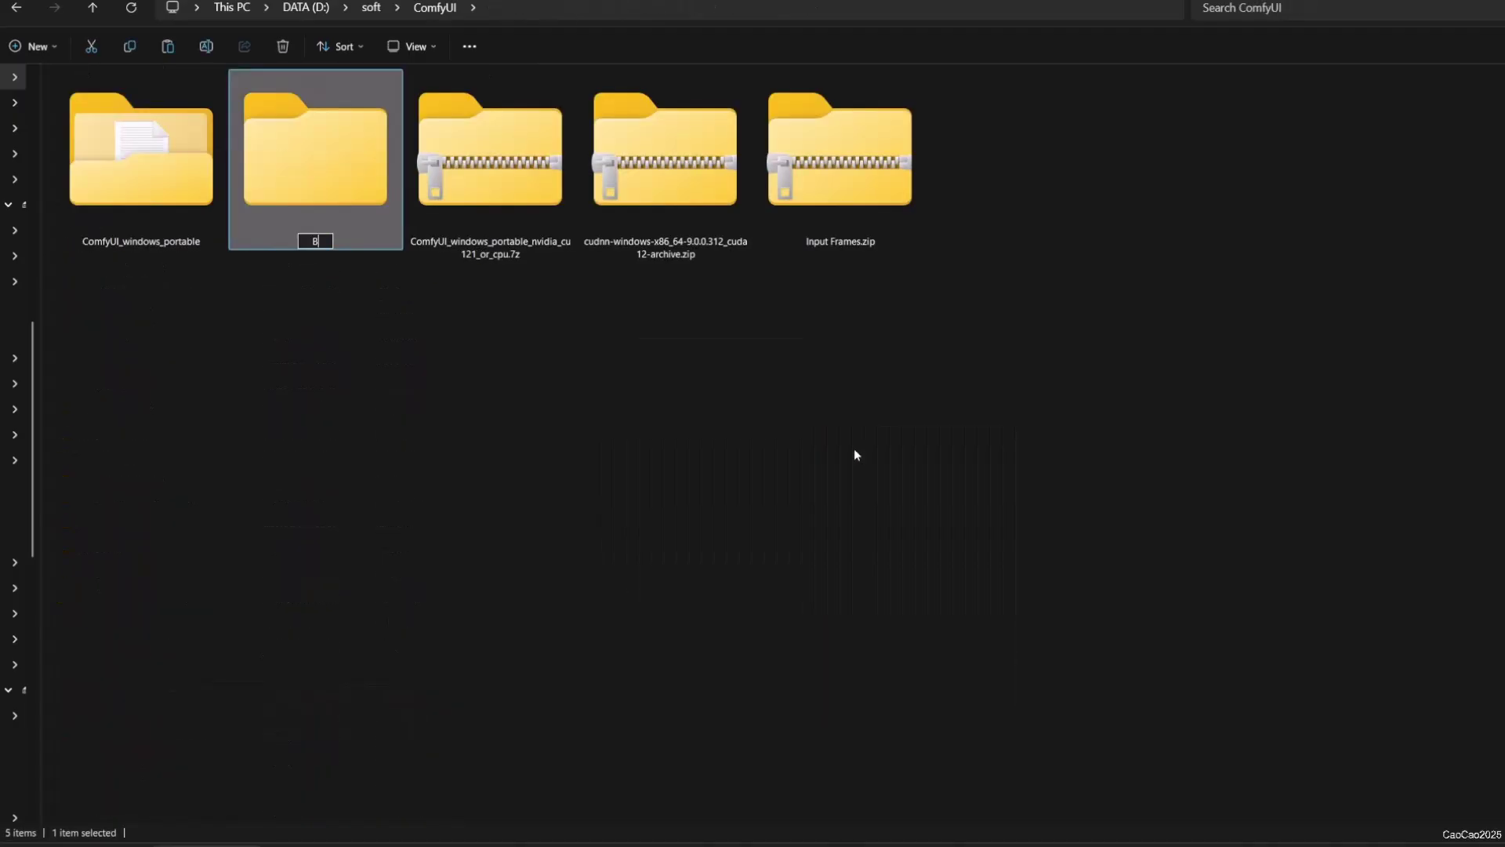
pyautogui.write('U REACT')
pyautogui.write('OR OLD')
pyautogui.press('Return')
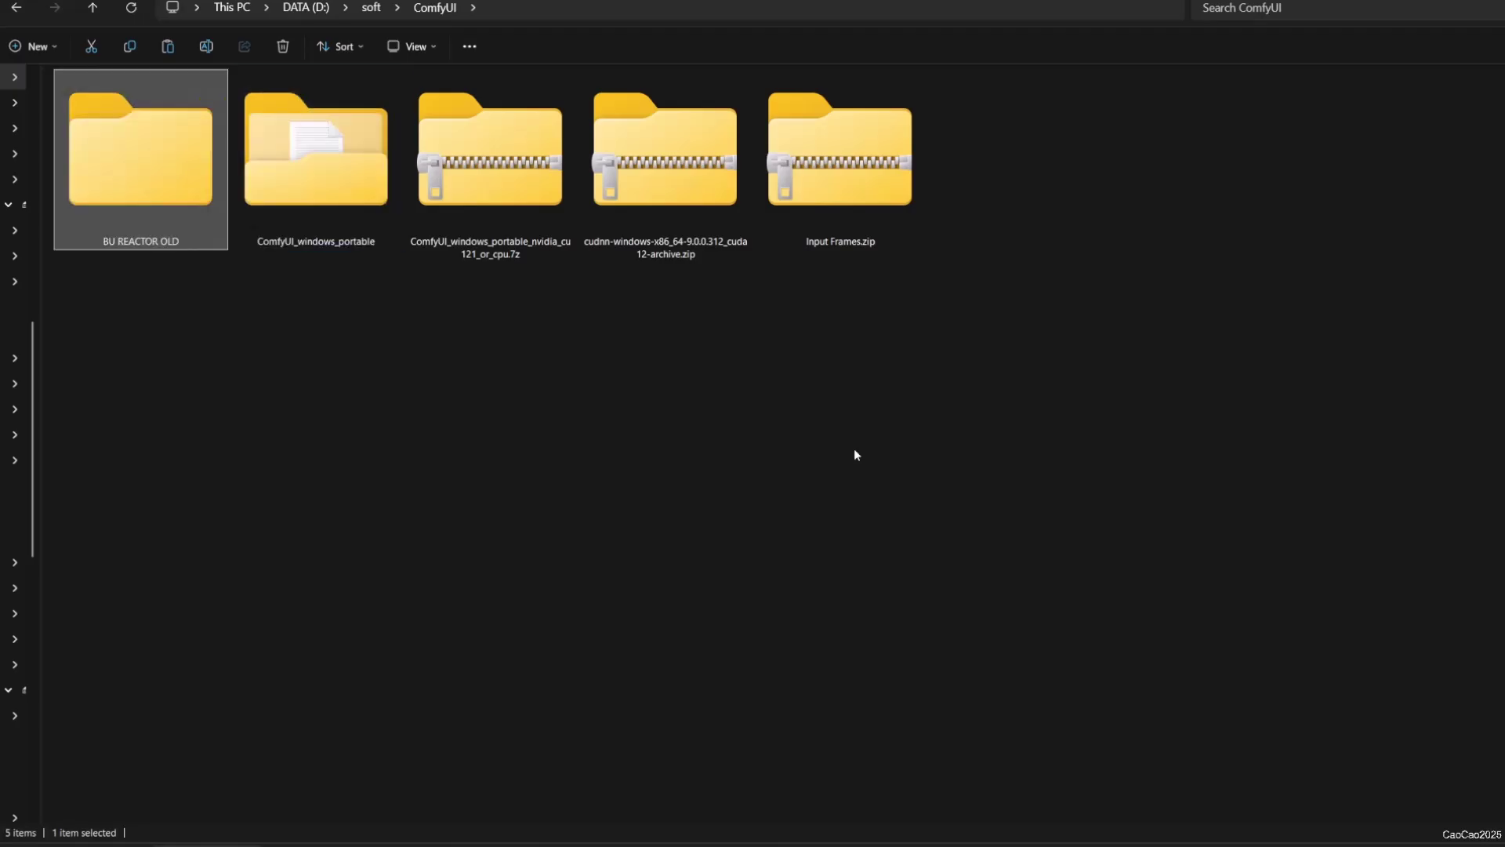
pyautogui.press('Return')
pyautogui.hotkey('ctrl', 'a')
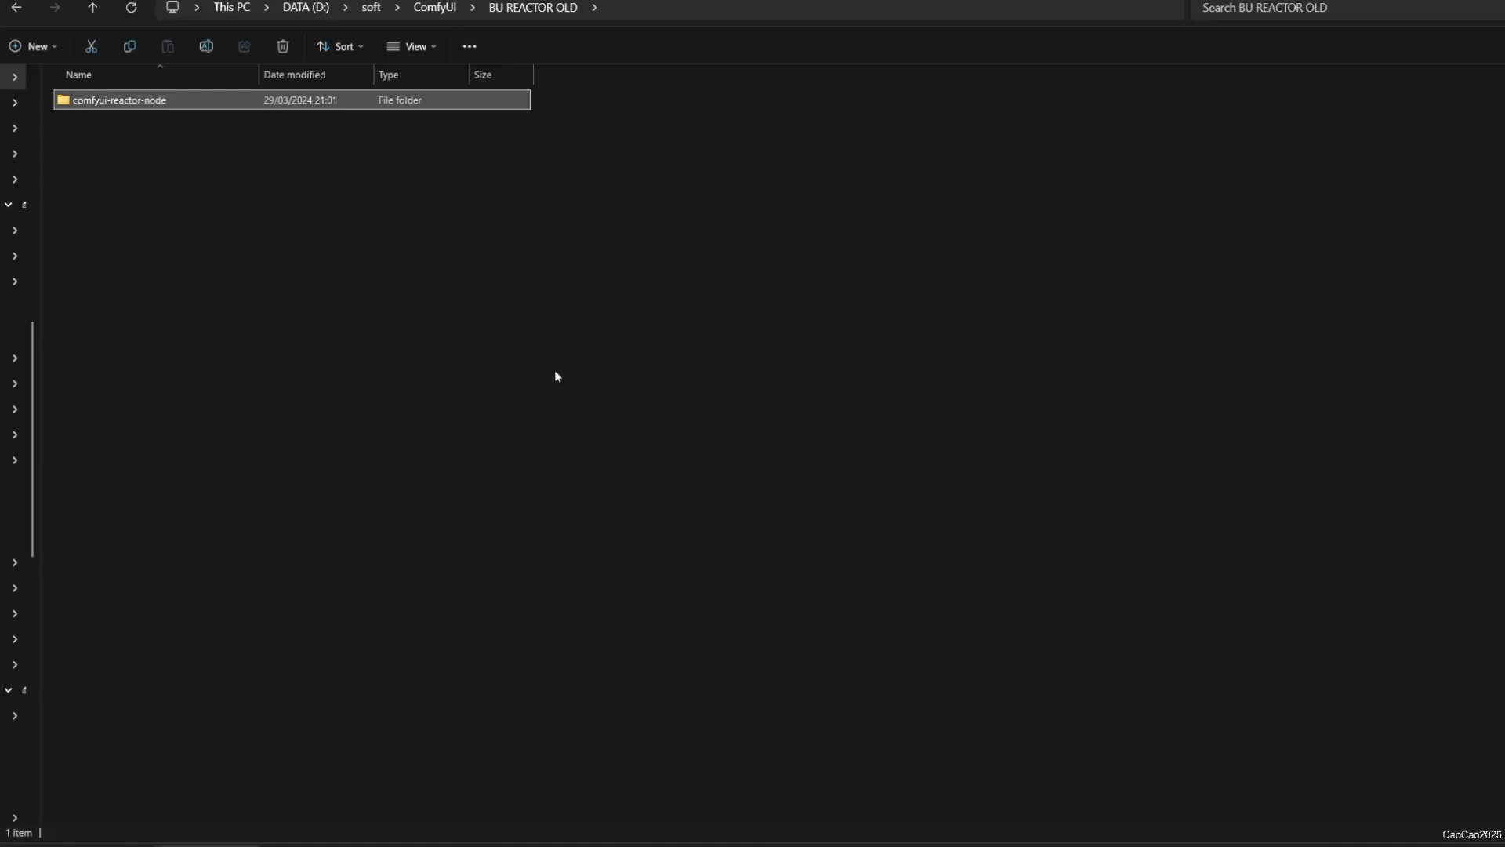
pyautogui.scroll(5, 1044, 429)
pyautogui.scroll(5, 1043, 429)
pyautogui.scroll(5, 1041, 431)
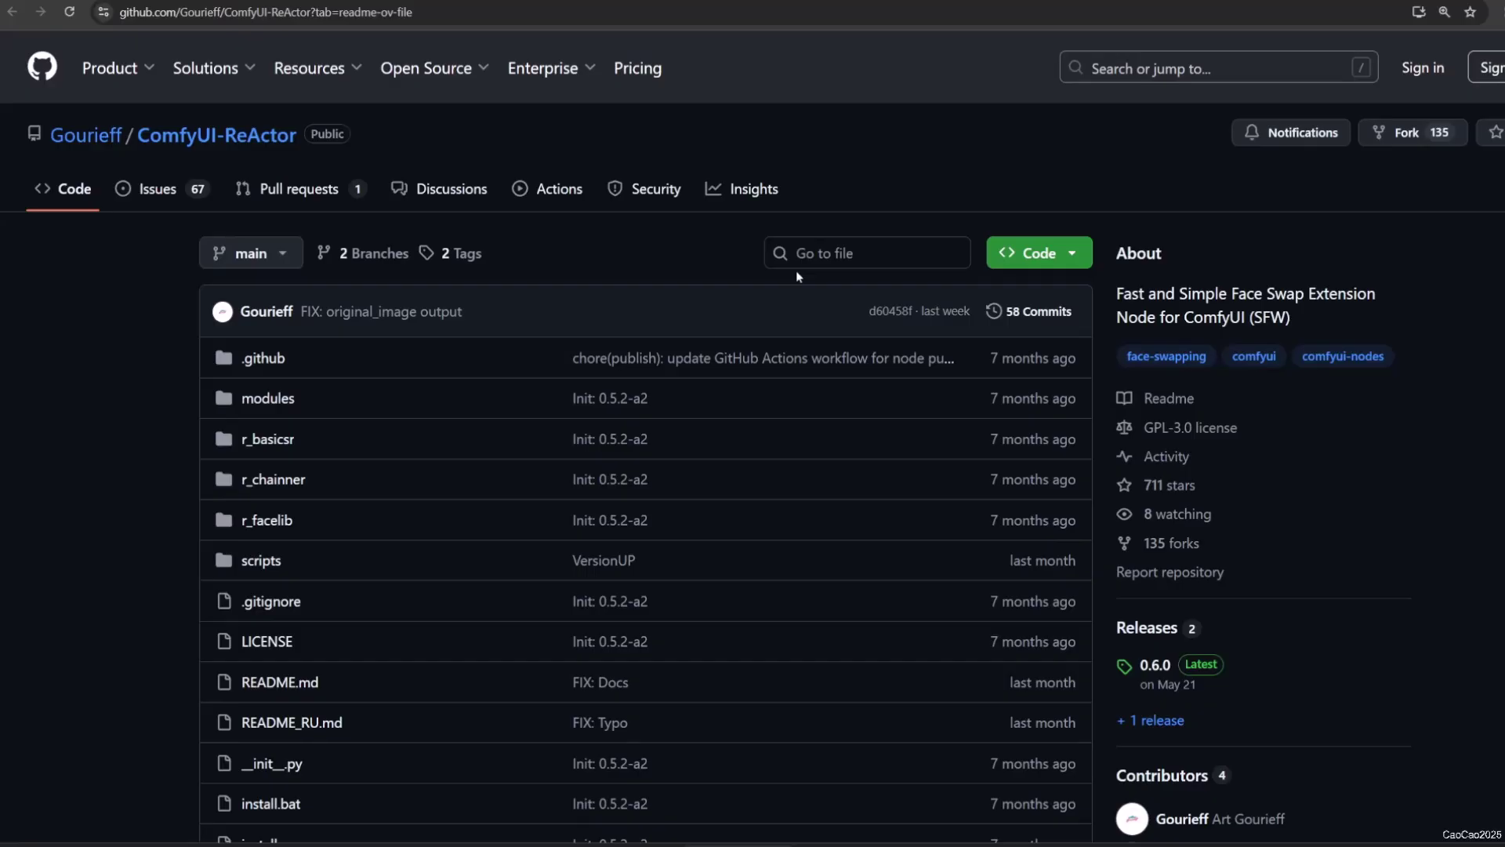
# Step: Copy the ComfyUI-ReActor HTTPS clone URL from the green Code menu
pyautogui.click(1040, 253)
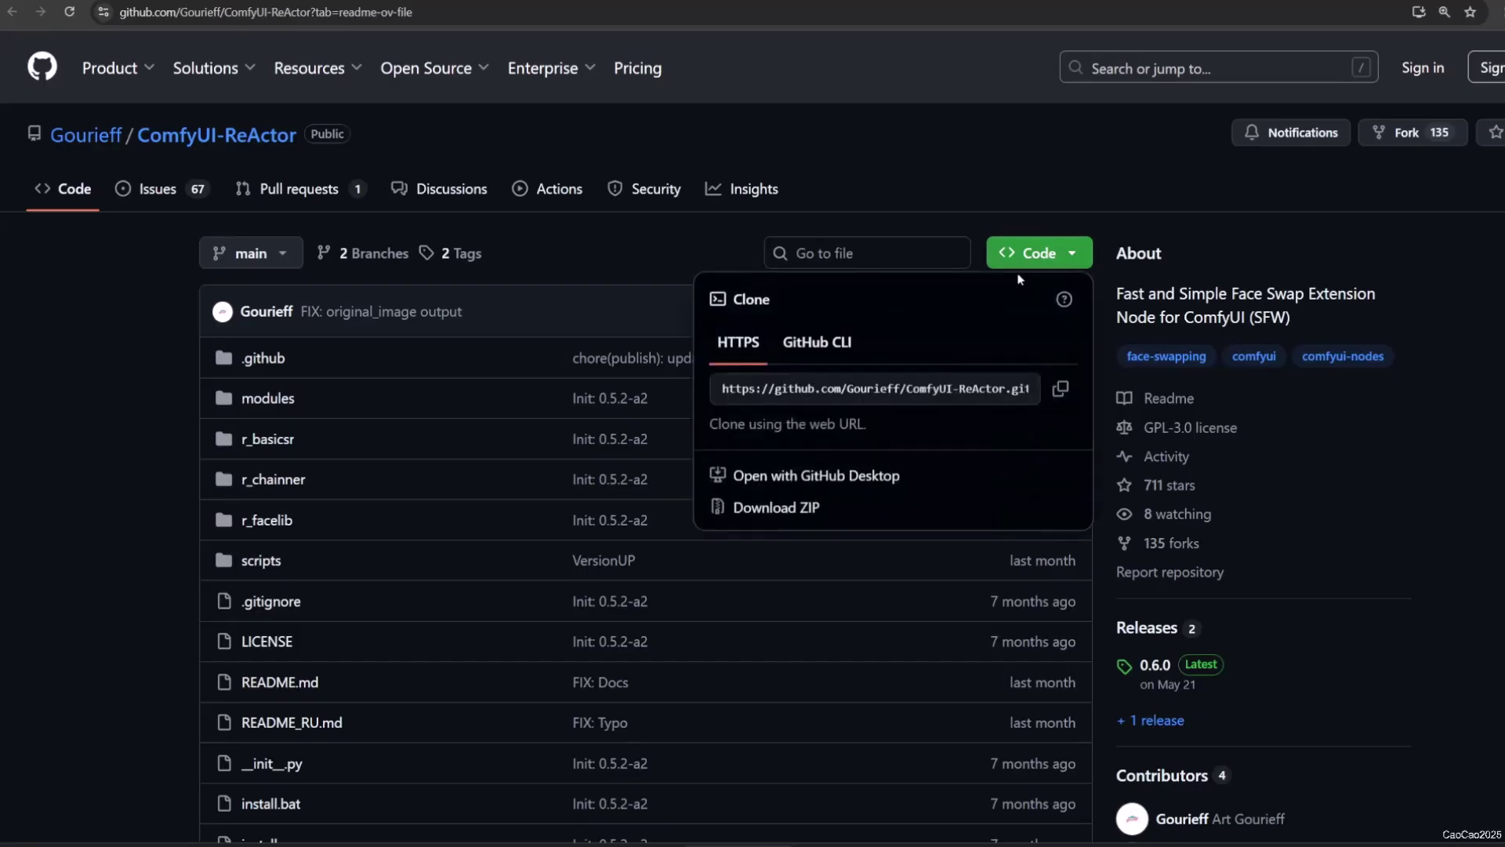
pyautogui.click(1060, 388)
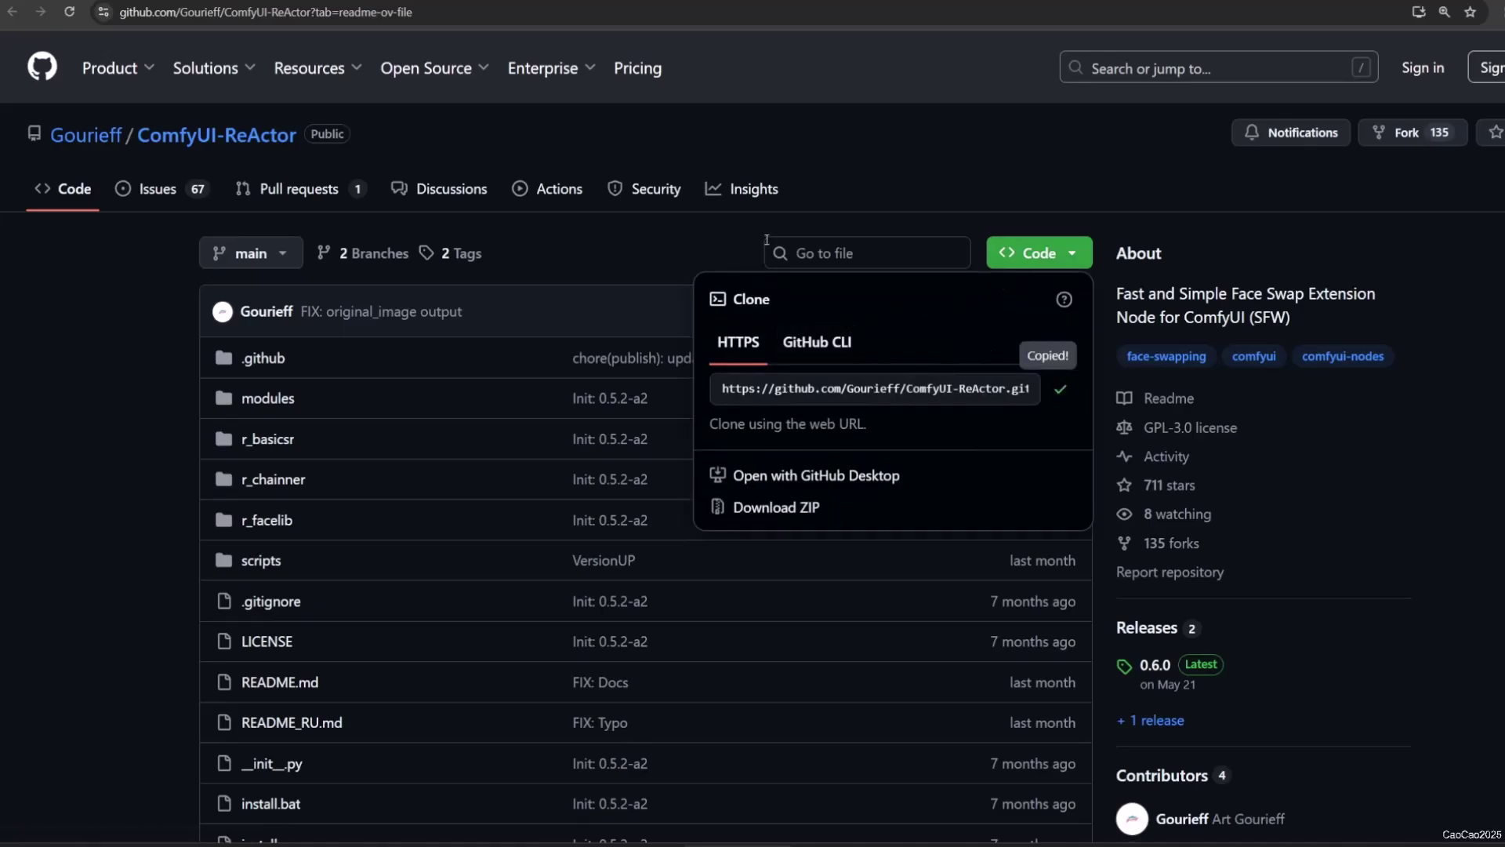
# Step: Open Command Prompt in custom_nodes and git clone the ComfyUI-ReActor repository
pyautogui.click(972, 18)
pyautogui.write('CMD')
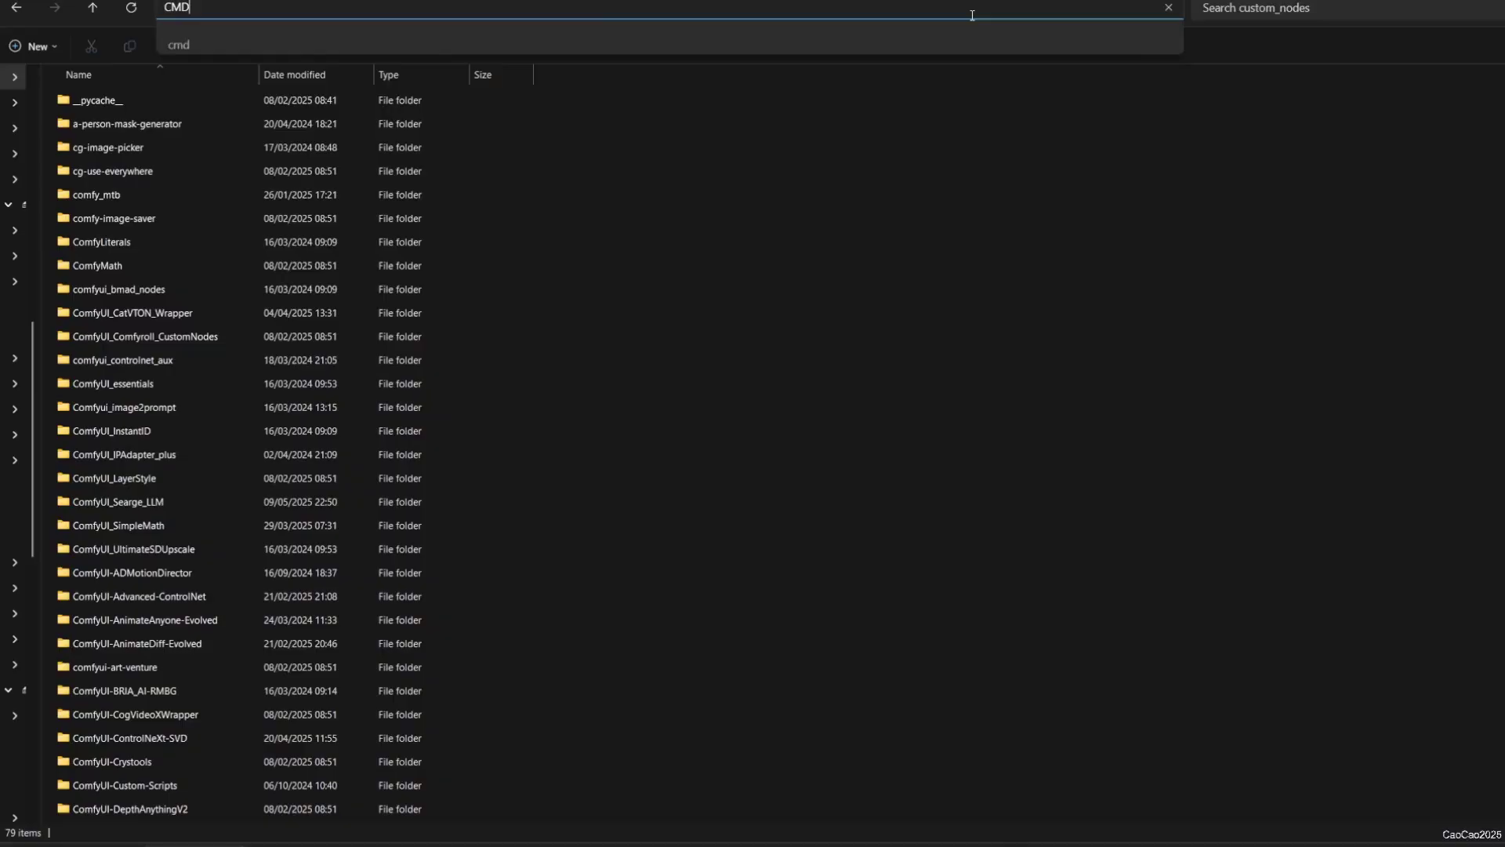
pyautogui.press('Return')
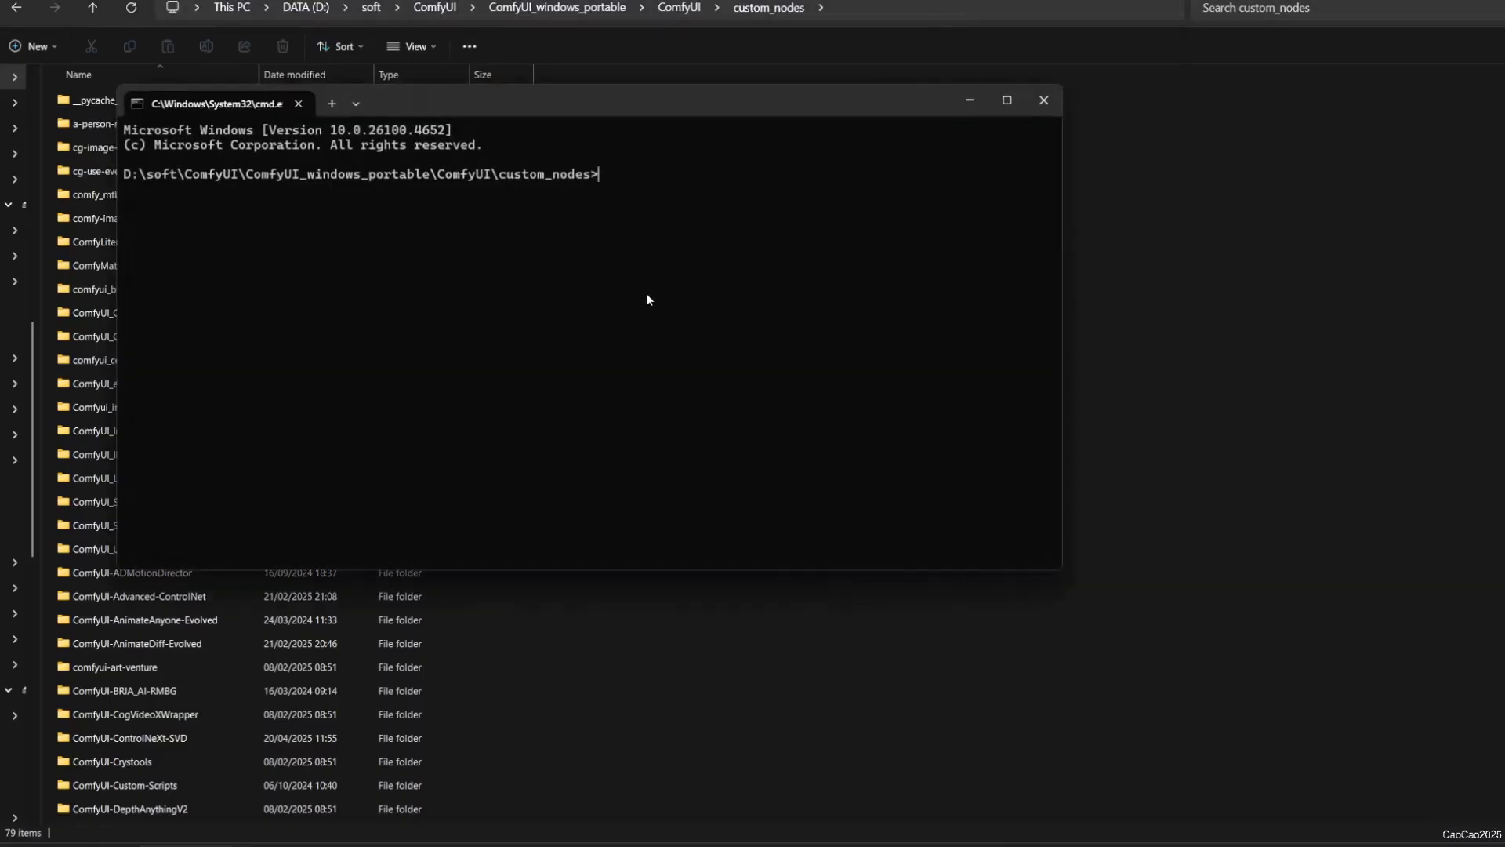
pyautogui.write('git cl')
pyautogui.write('one https://github.com/Gourieff/ComfyUI-ReActor.git')
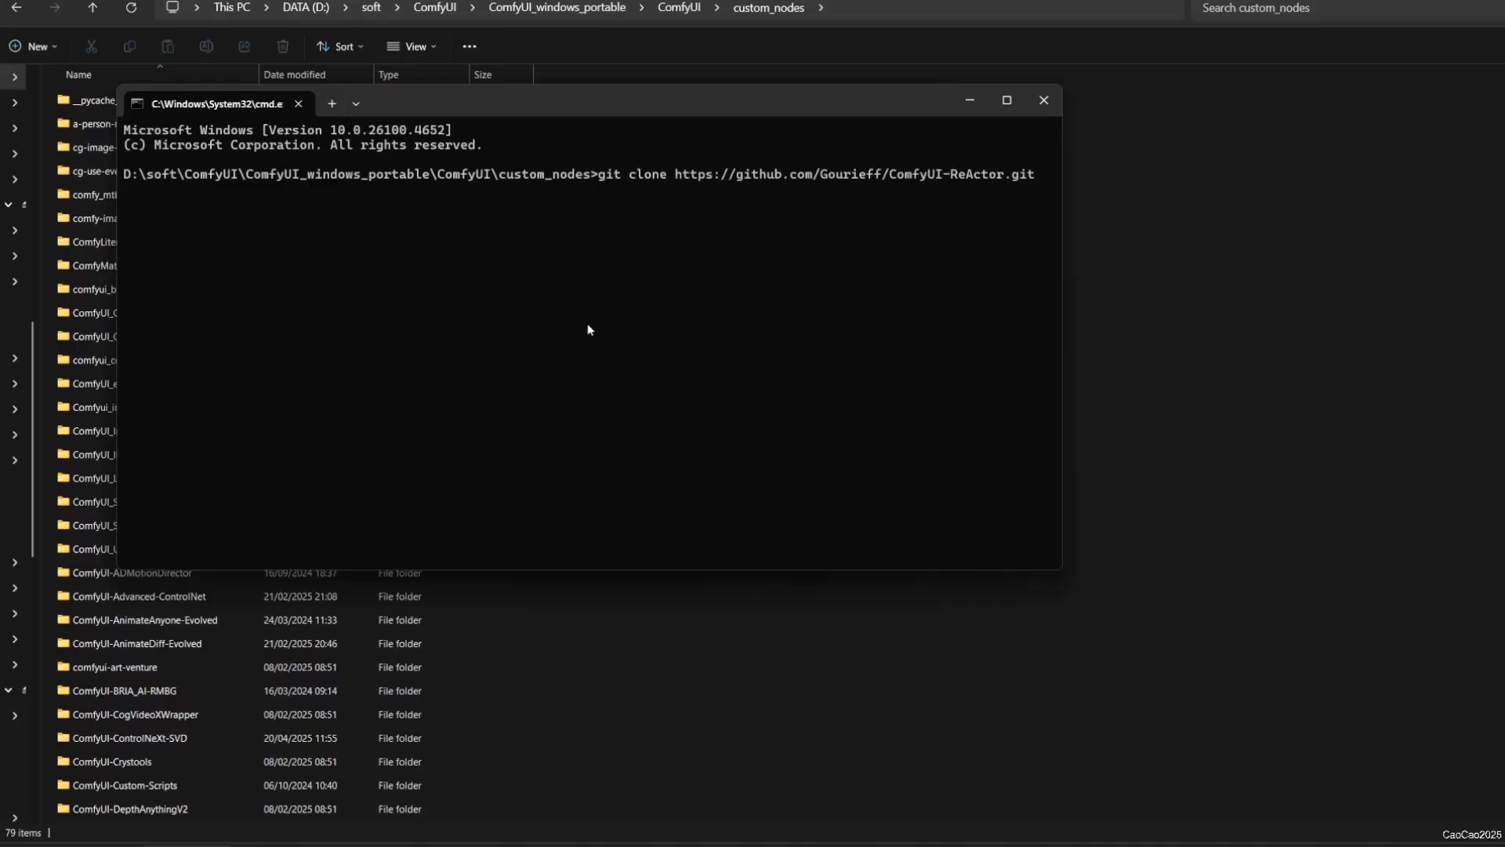
pyautogui.press('Return')
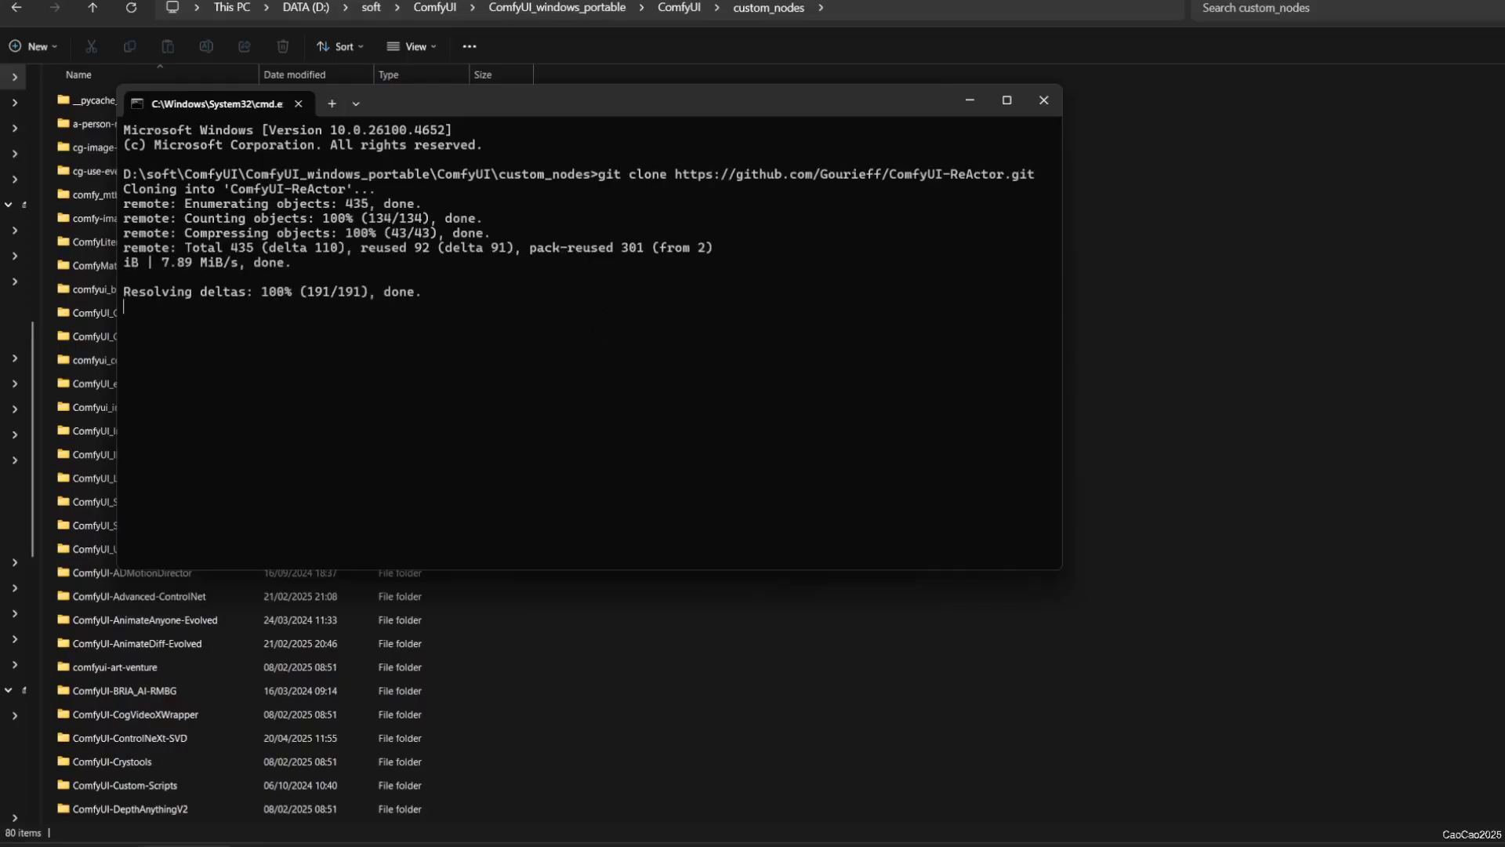
# Step: Open the new ComfyUI-ReActor folder and run install.bat
pyautogui.click(460, 668)
pyautogui.scroll(-10, 404, 781)
pyautogui.click(129, 672)
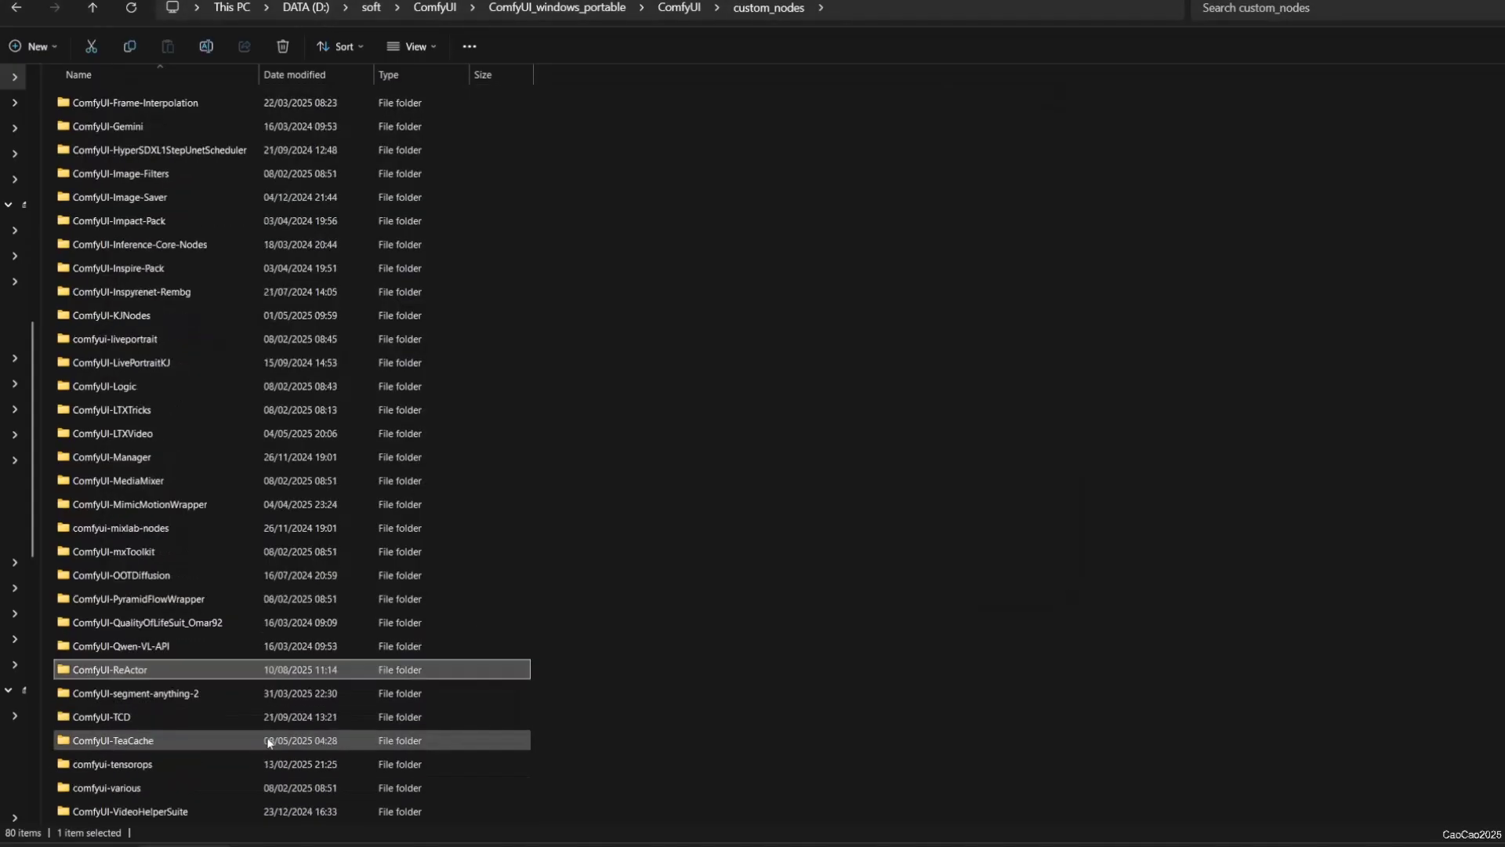
pyautogui.doubleClick(129, 672)
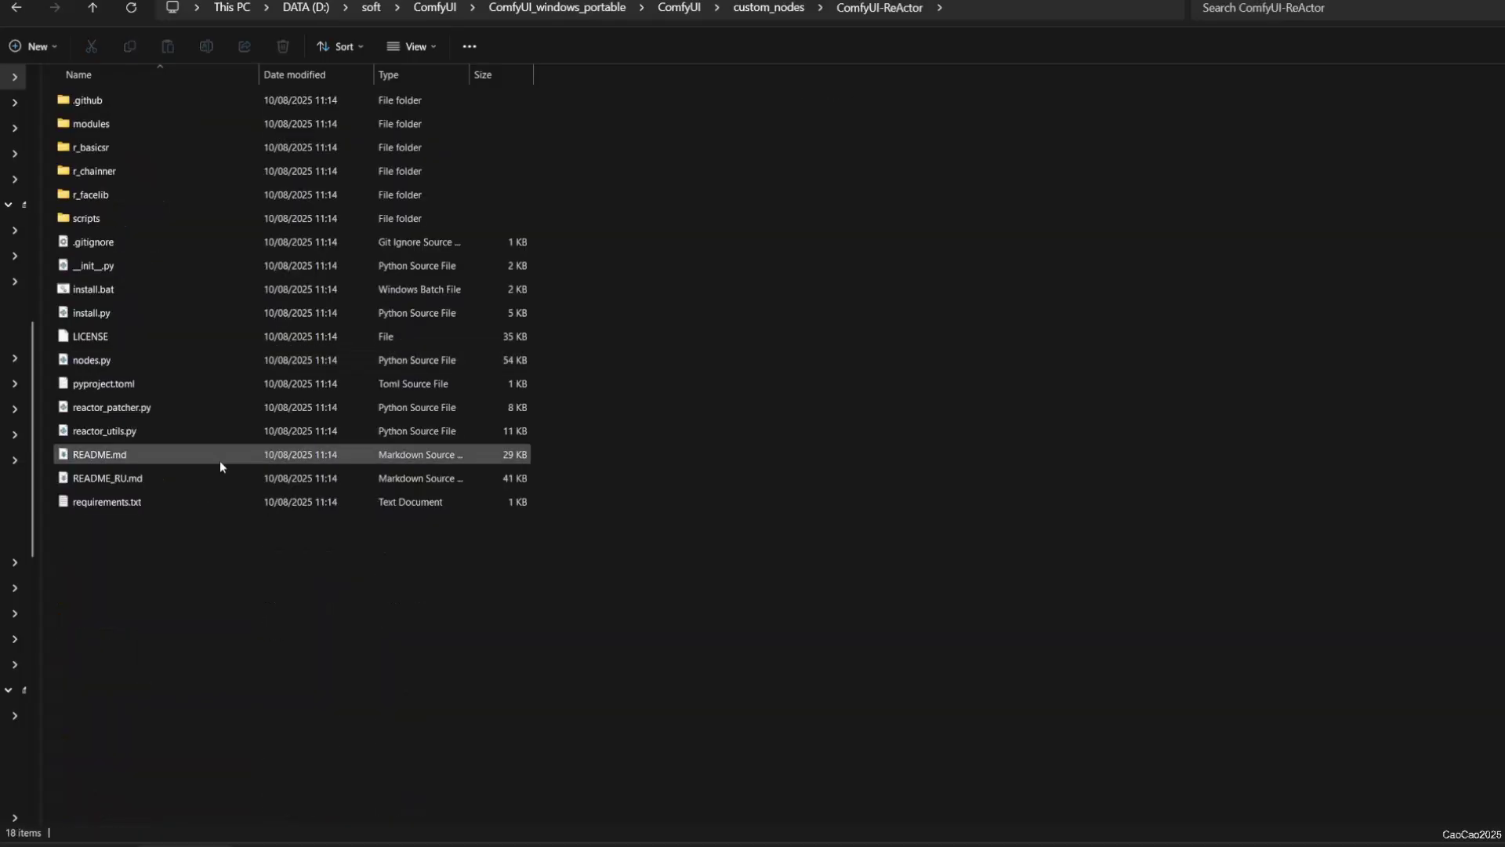
pyautogui.doubleClick(113, 294)
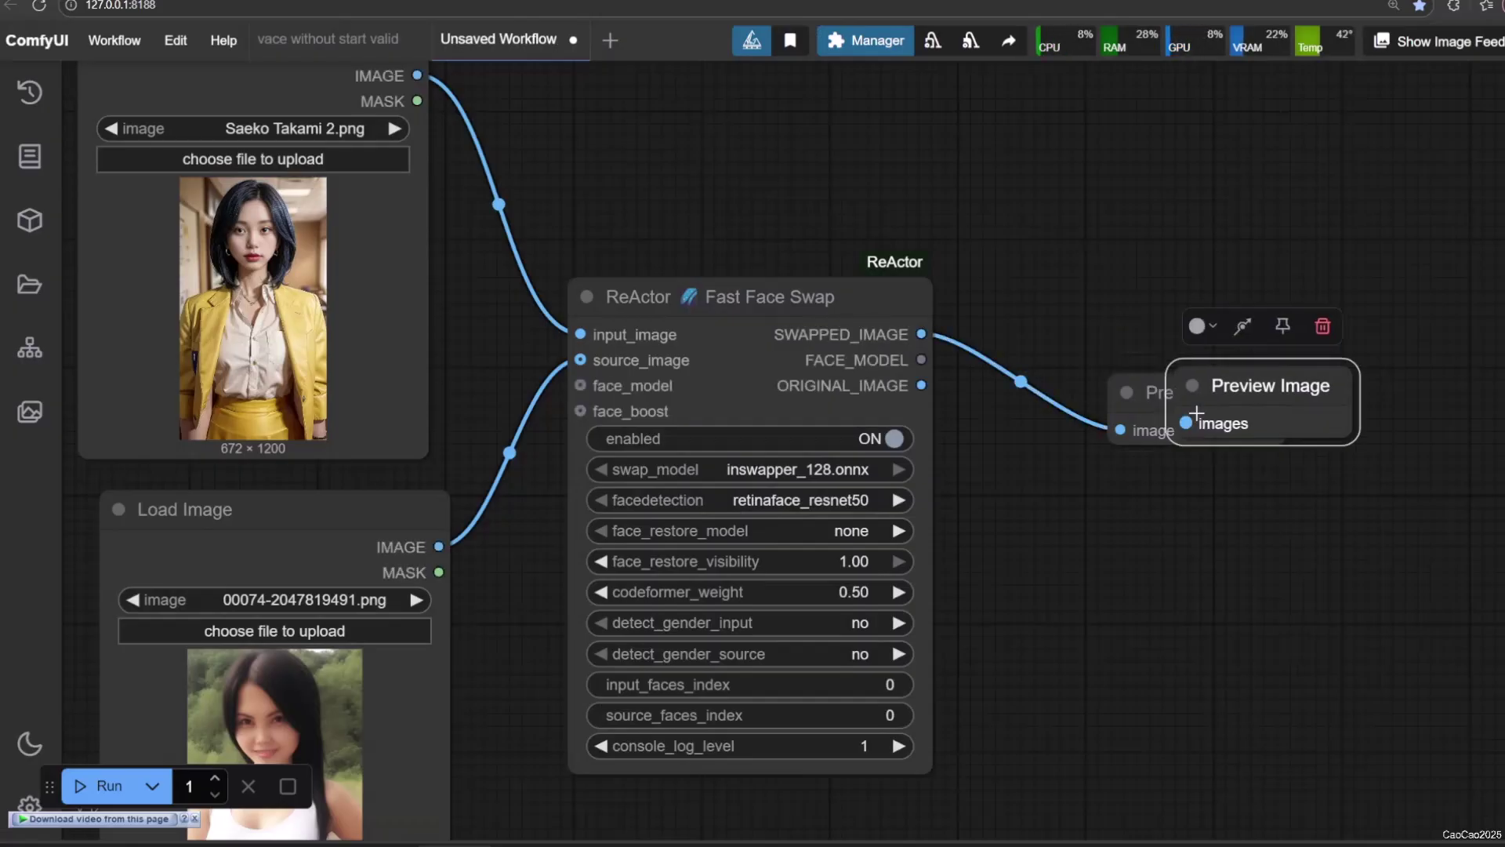
# Step: Wire ORIGINAL_IMAGE to a second preview, choose GFPGANv1.4 restoration, and run the swap
pyautogui.moveTo(1002, 472); pyautogui.dragTo(1100, 560)
pyautogui.click(847, 531)
pyautogui.click(906, 567)
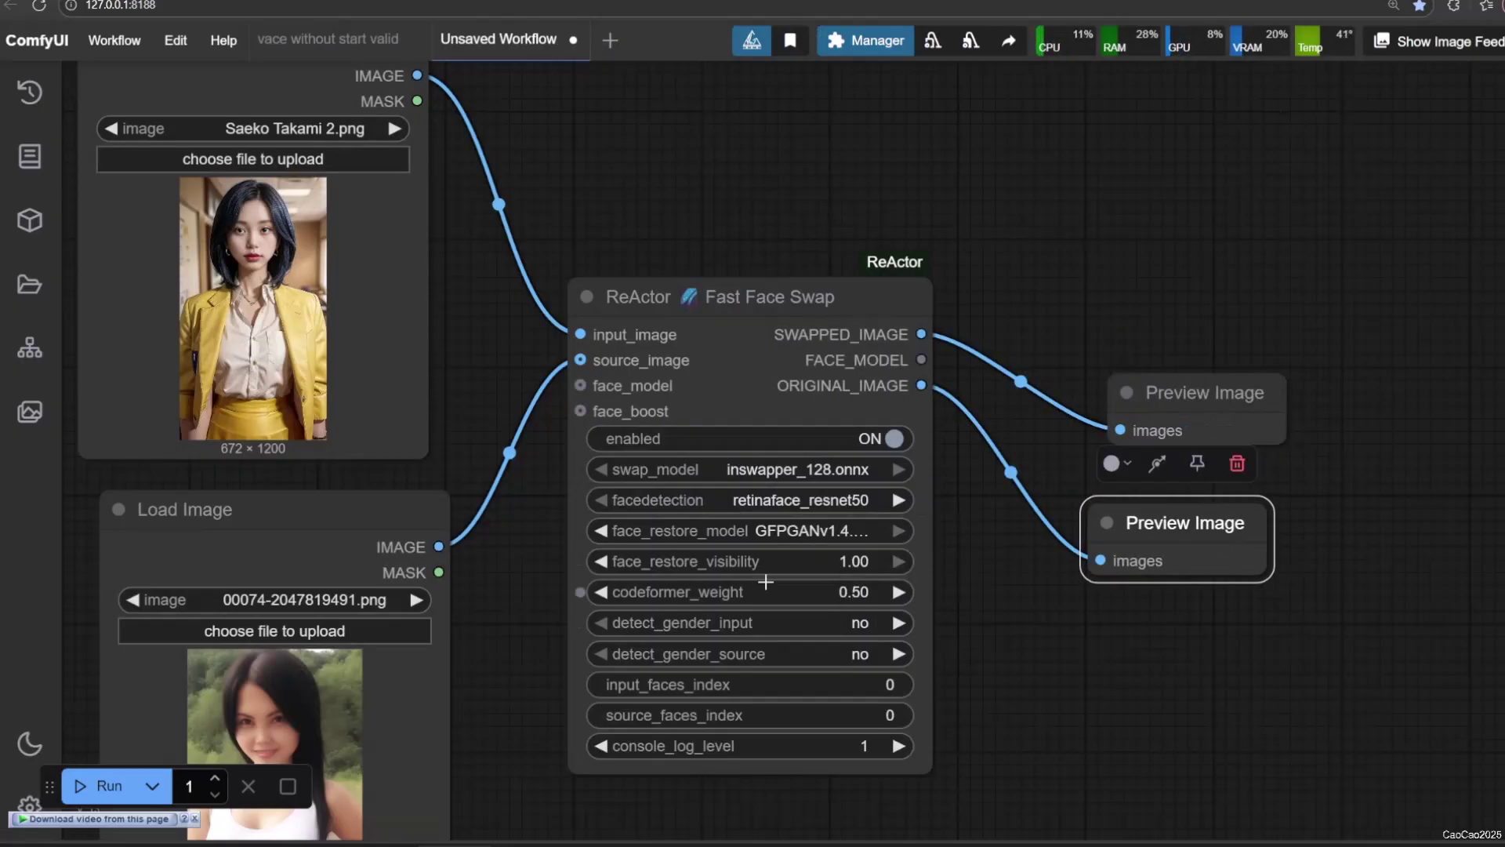
pyautogui.hotkey('ctrl', 'Return')
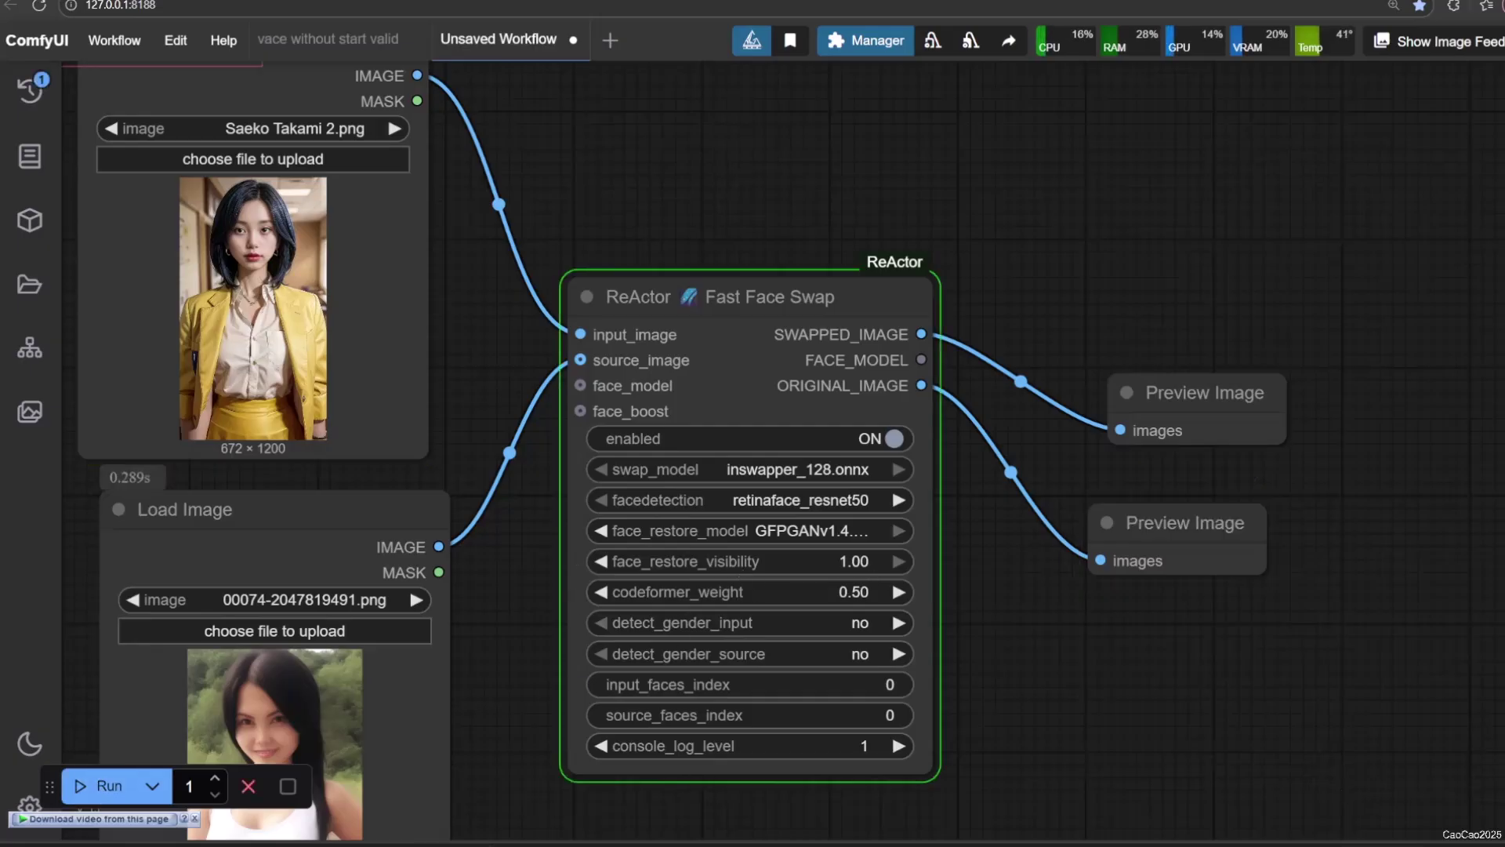
pyautogui.scroll(-15, 721, 510)
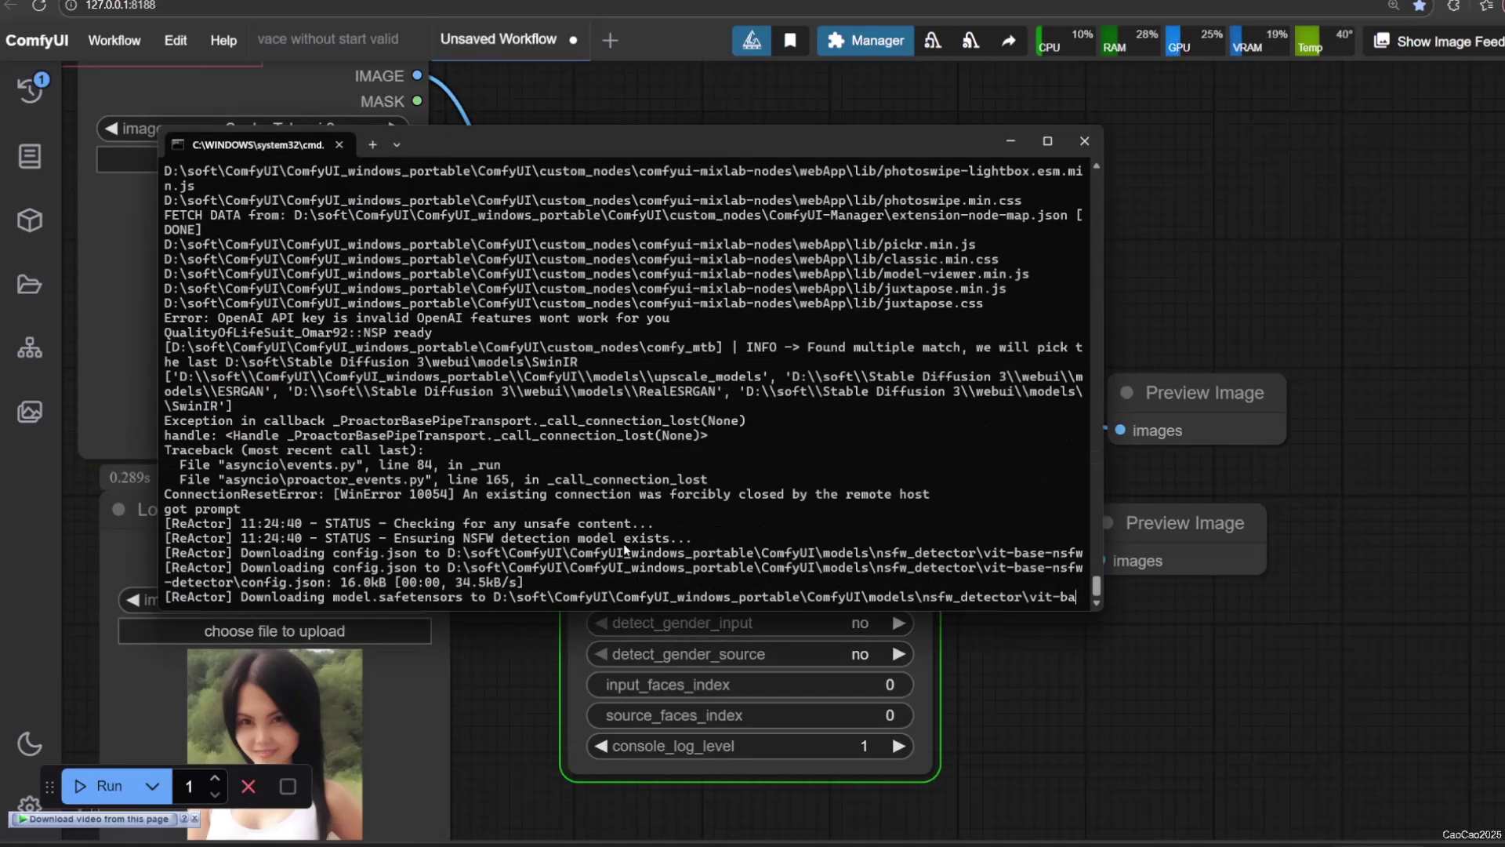
pyautogui.click(711, 611)
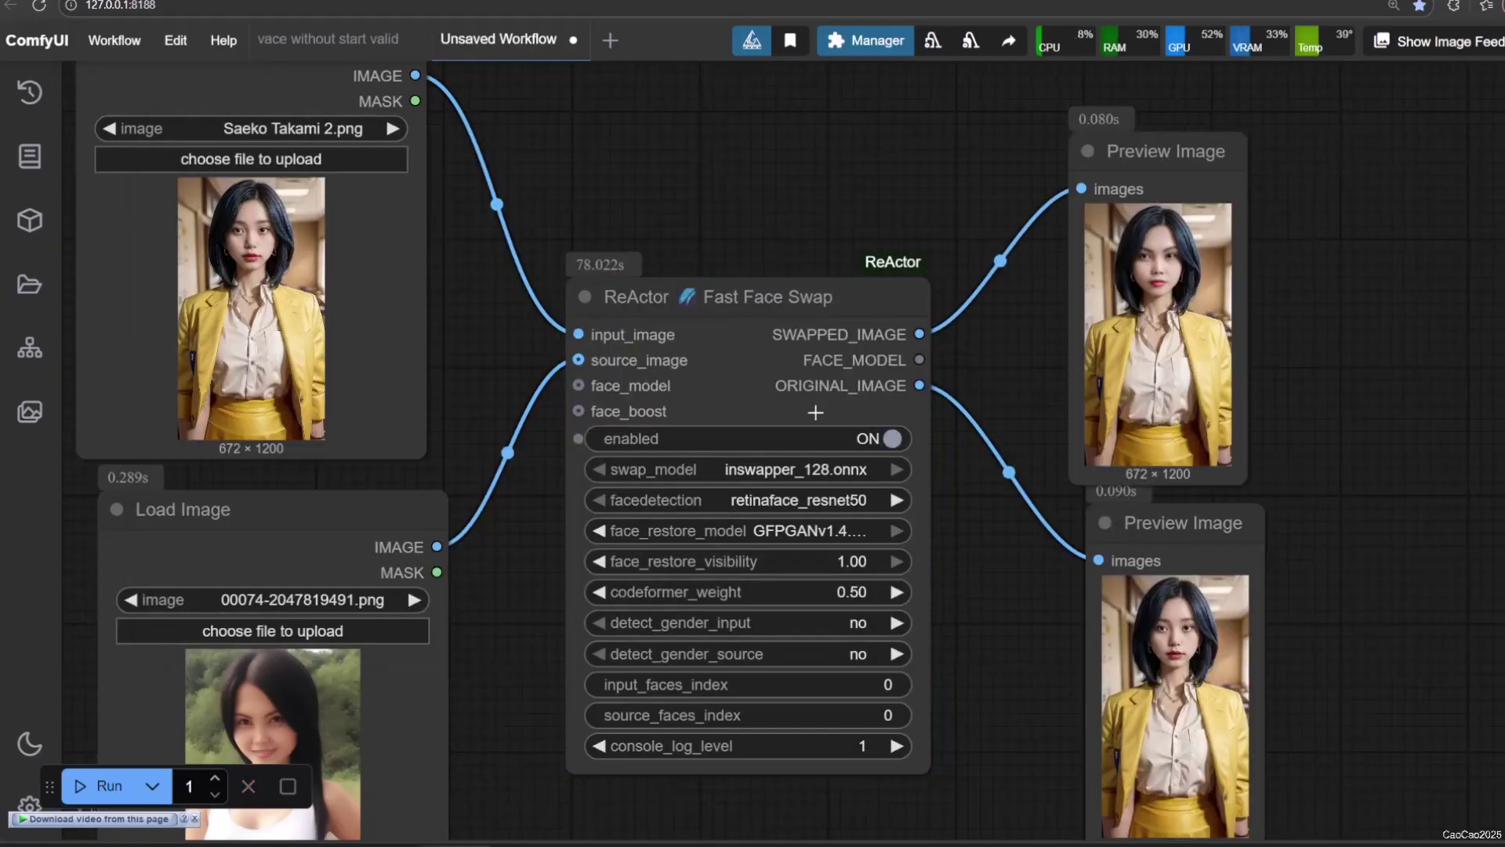
pyautogui.scroll(3, 1096, 717)
pyautogui.moveTo(965, 552); pyautogui.dragTo(1084, 481)
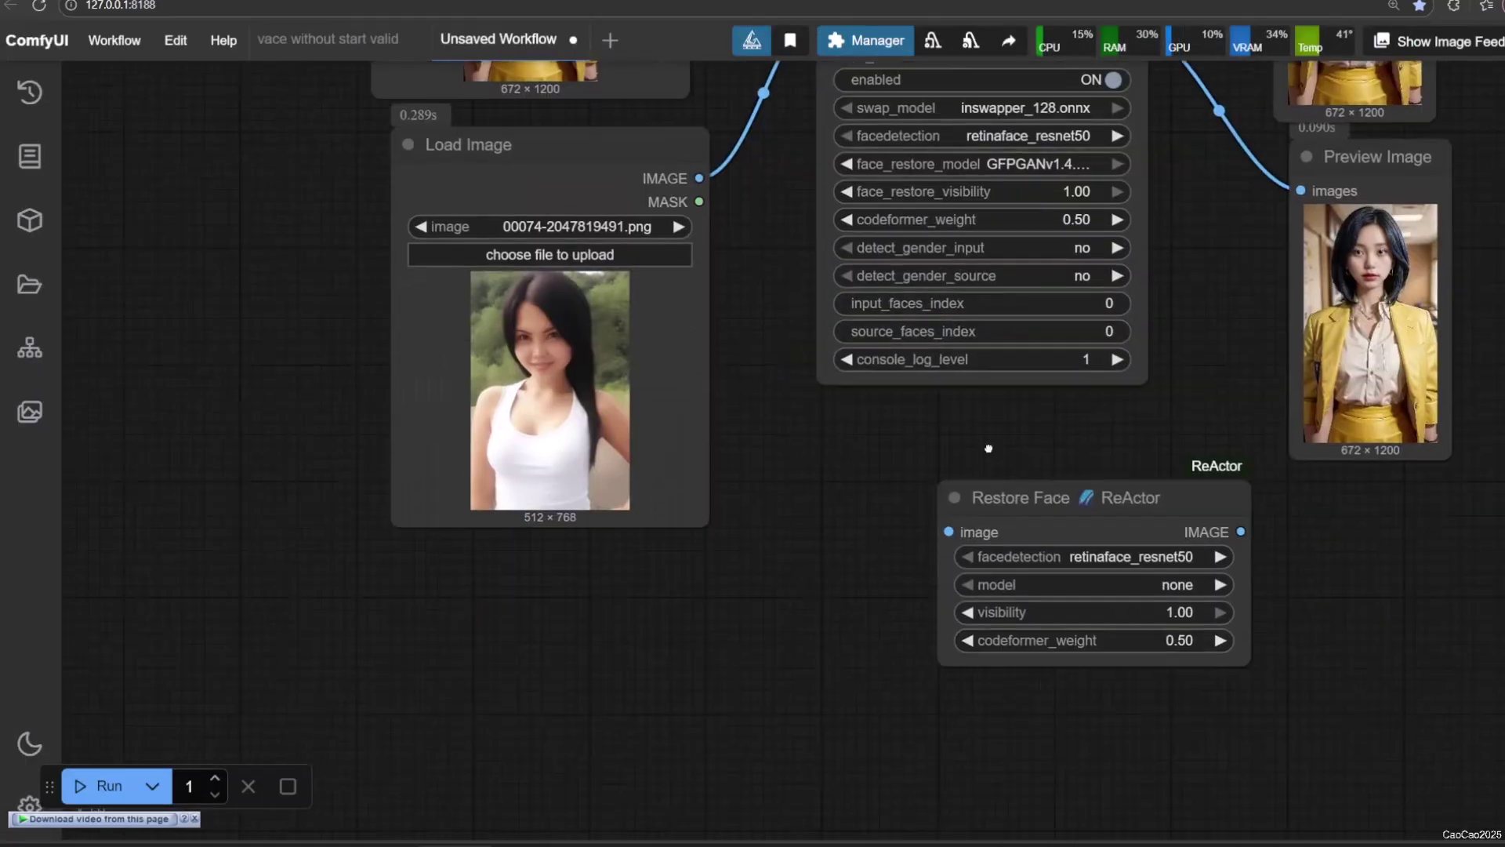
# Step: Add a Face Booster below the swap, paste a duplicate swap node, and enlarge its preview
pyautogui.click(821, 355)
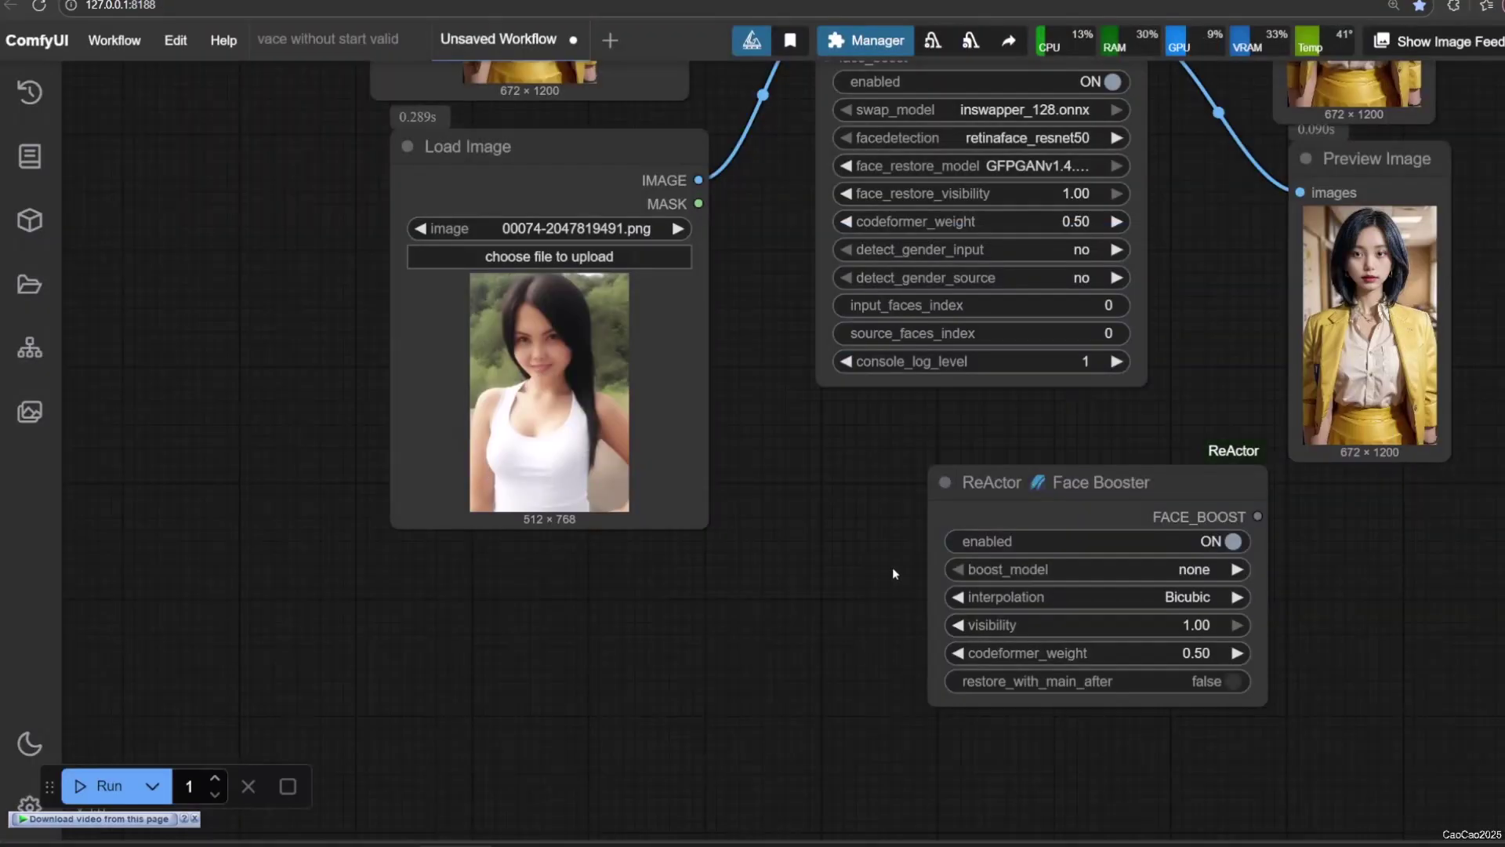
pyautogui.moveTo(1053, 503); pyautogui.dragTo(735, 685)
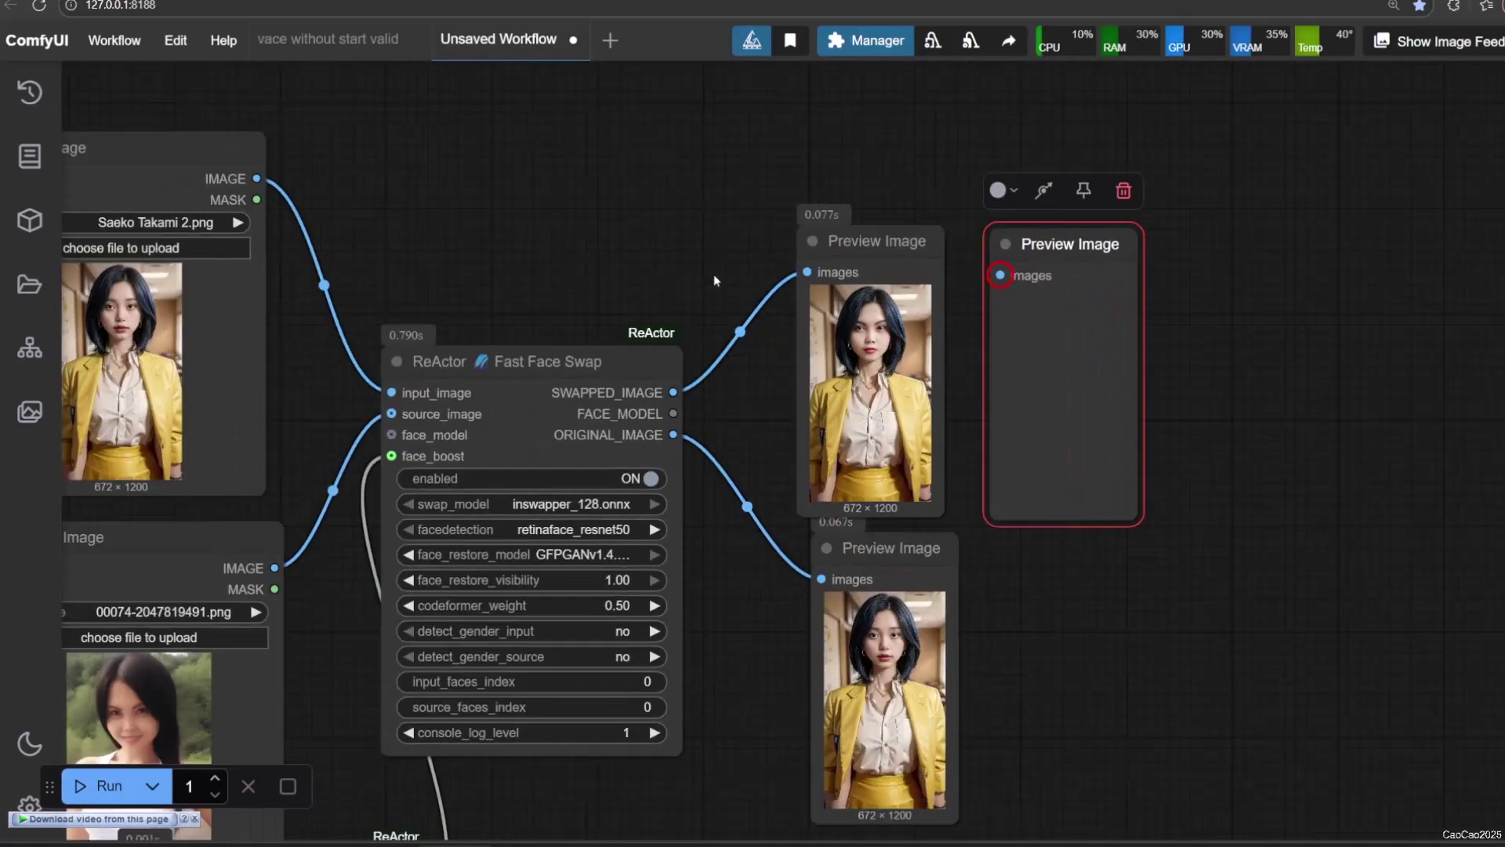
pyautogui.hotkey('ctrl', 'v')
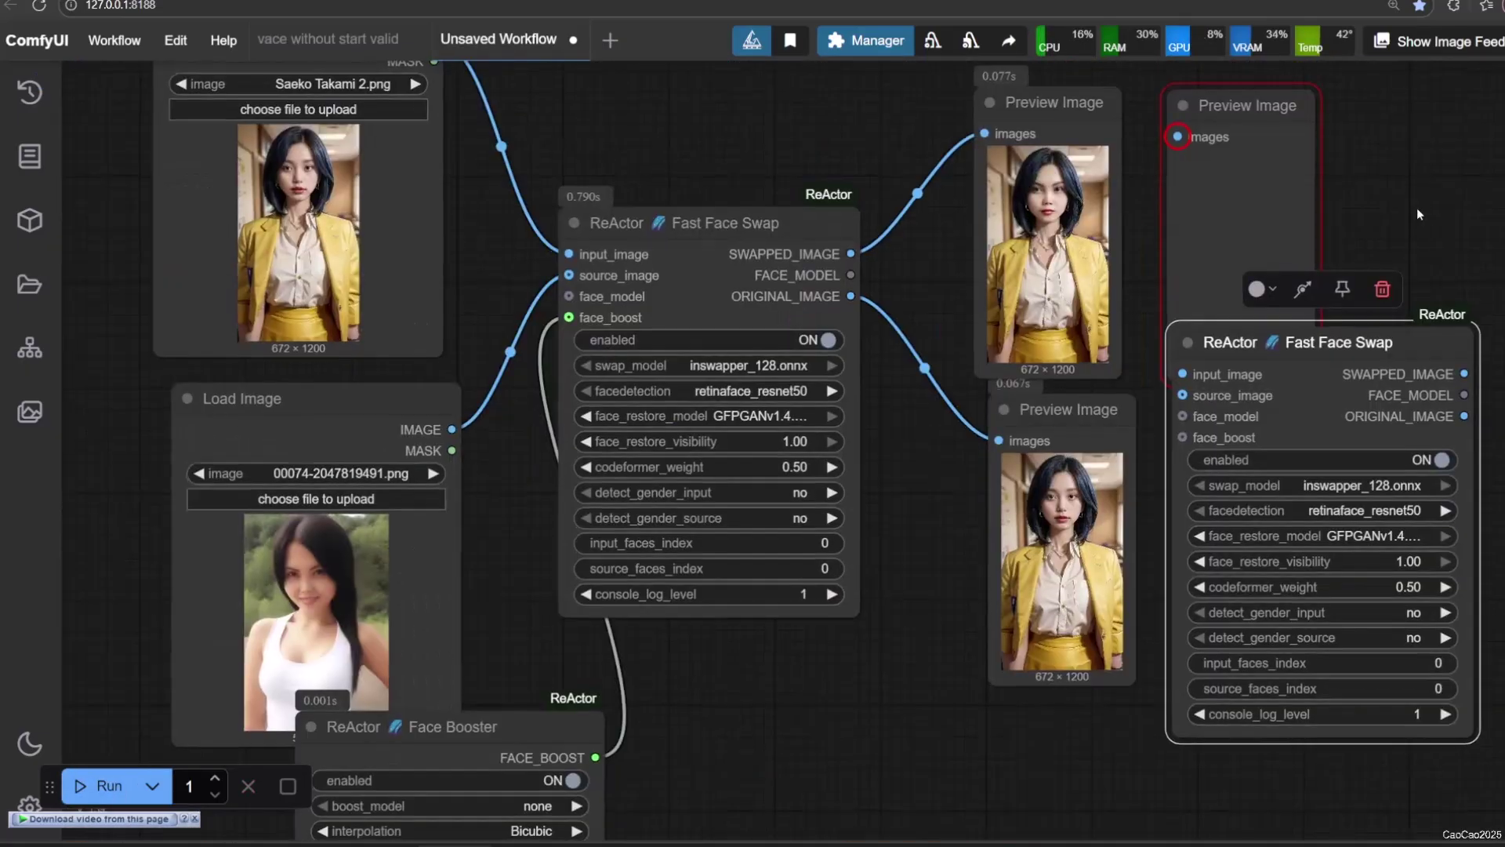
pyautogui.moveTo(1188, 354); pyautogui.dragTo(1067, 525)
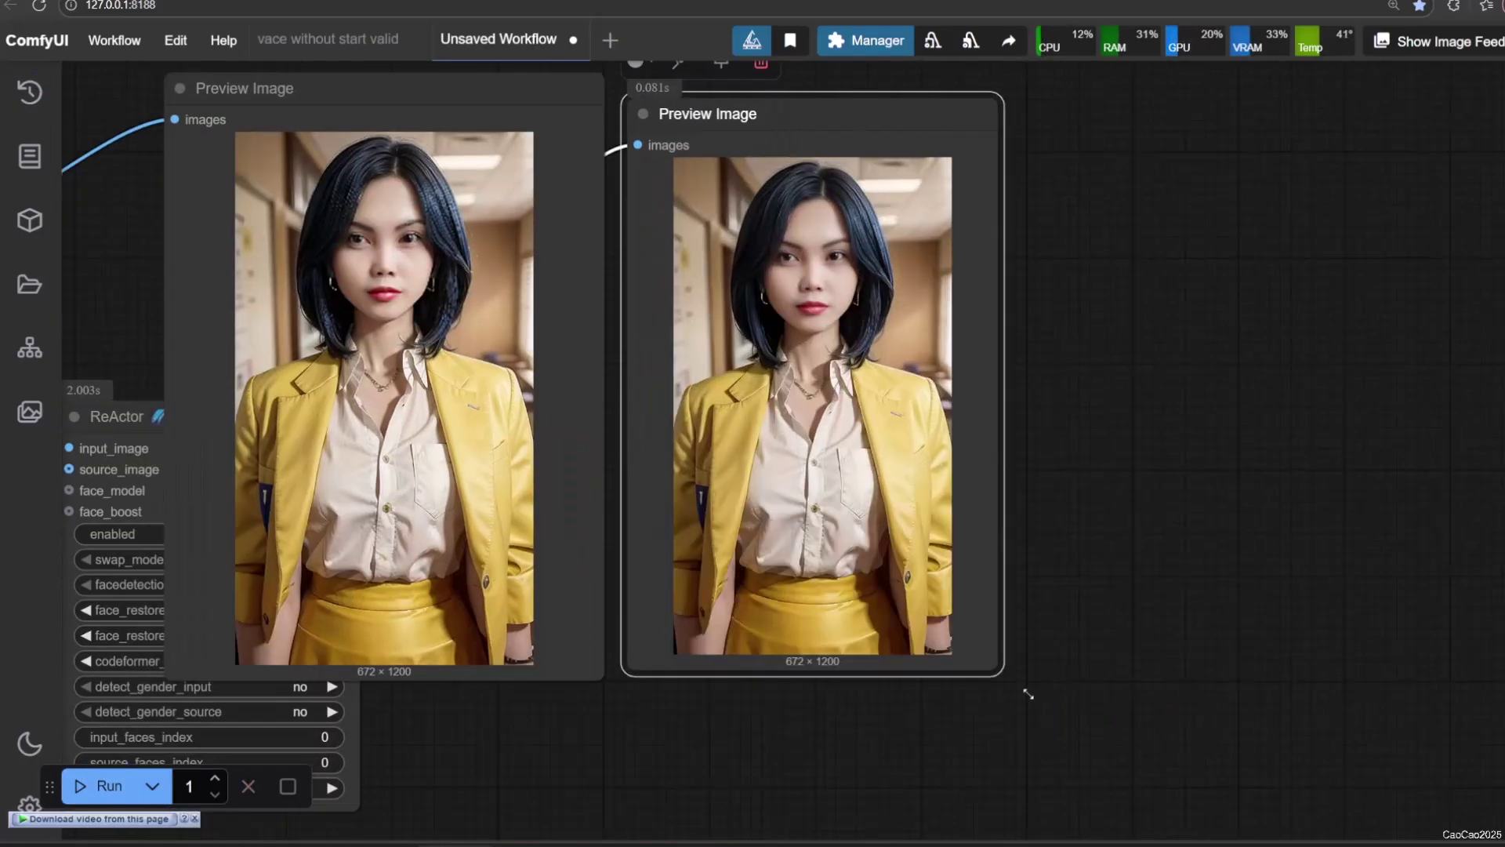
pyautogui.moveTo(777, 395); pyautogui.dragTo(1082, 700)
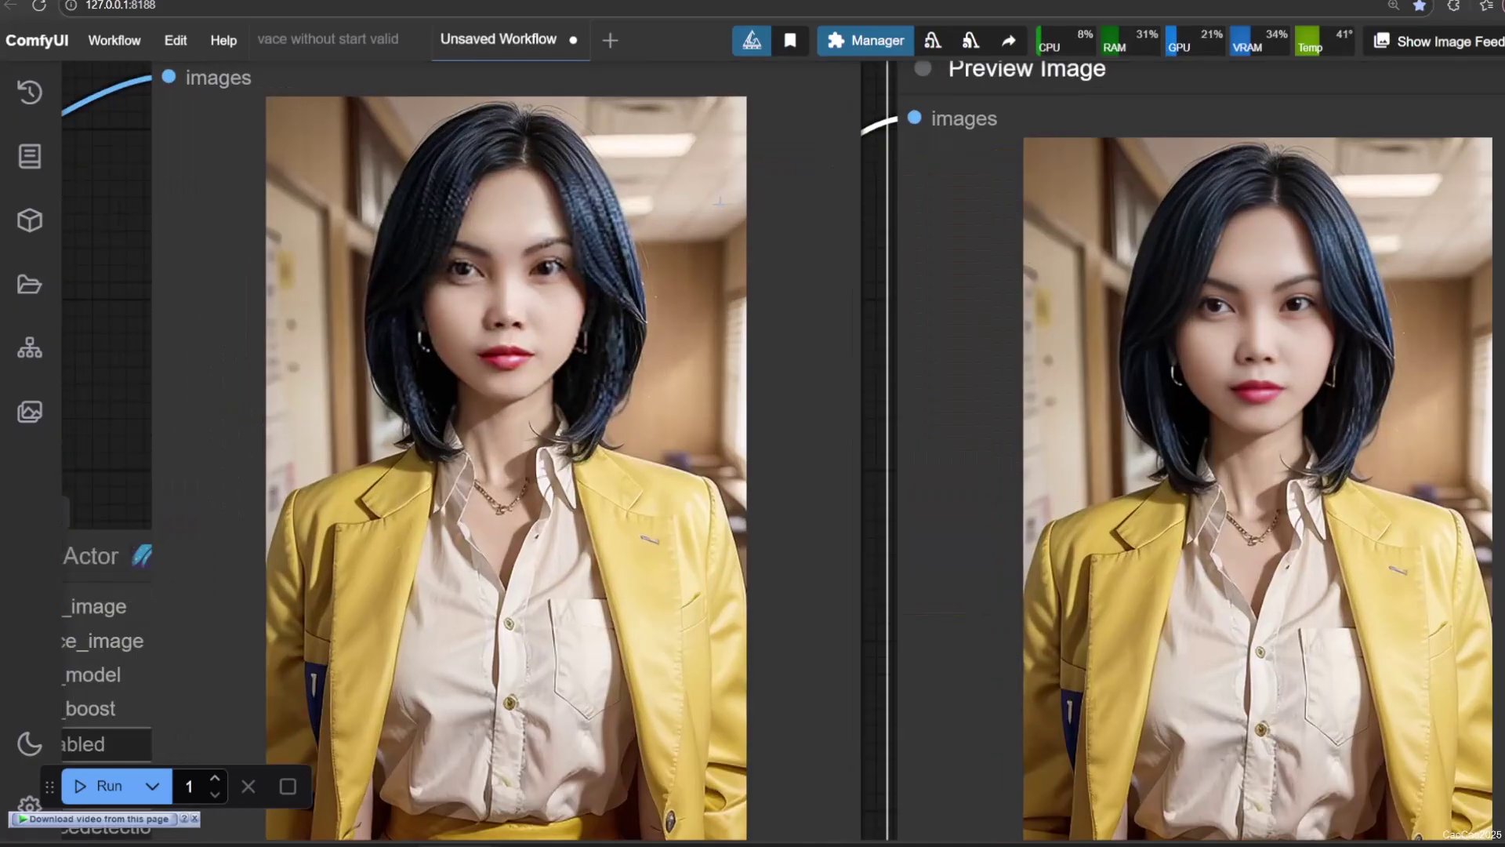
pyautogui.scroll(-5, 637, 343)
pyautogui.scroll(4, 1365, 295)
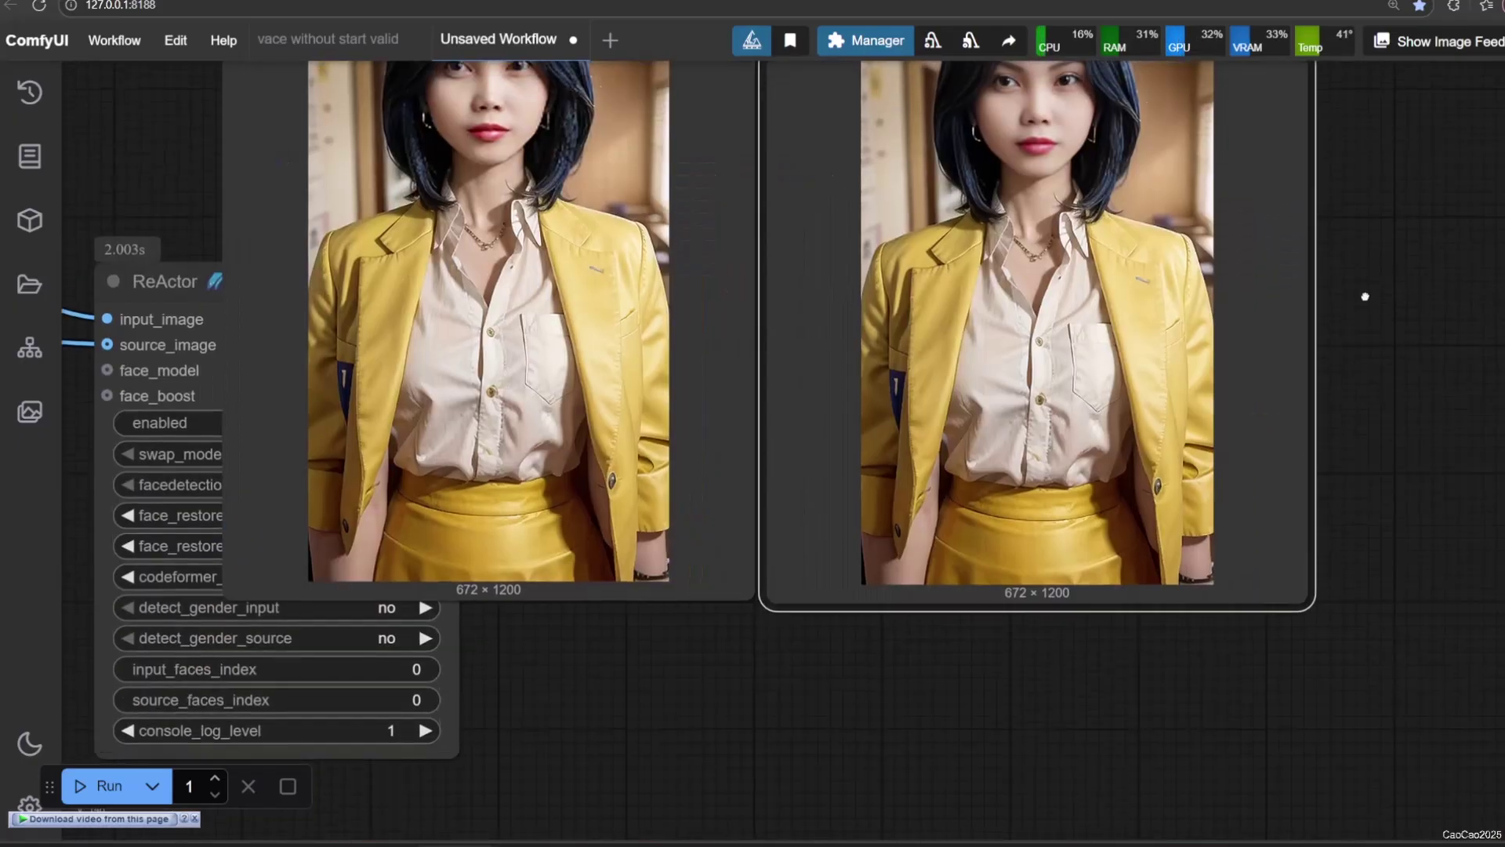
pyautogui.scroll(2, 699, 230)
pyautogui.scroll(2, 698, 229)
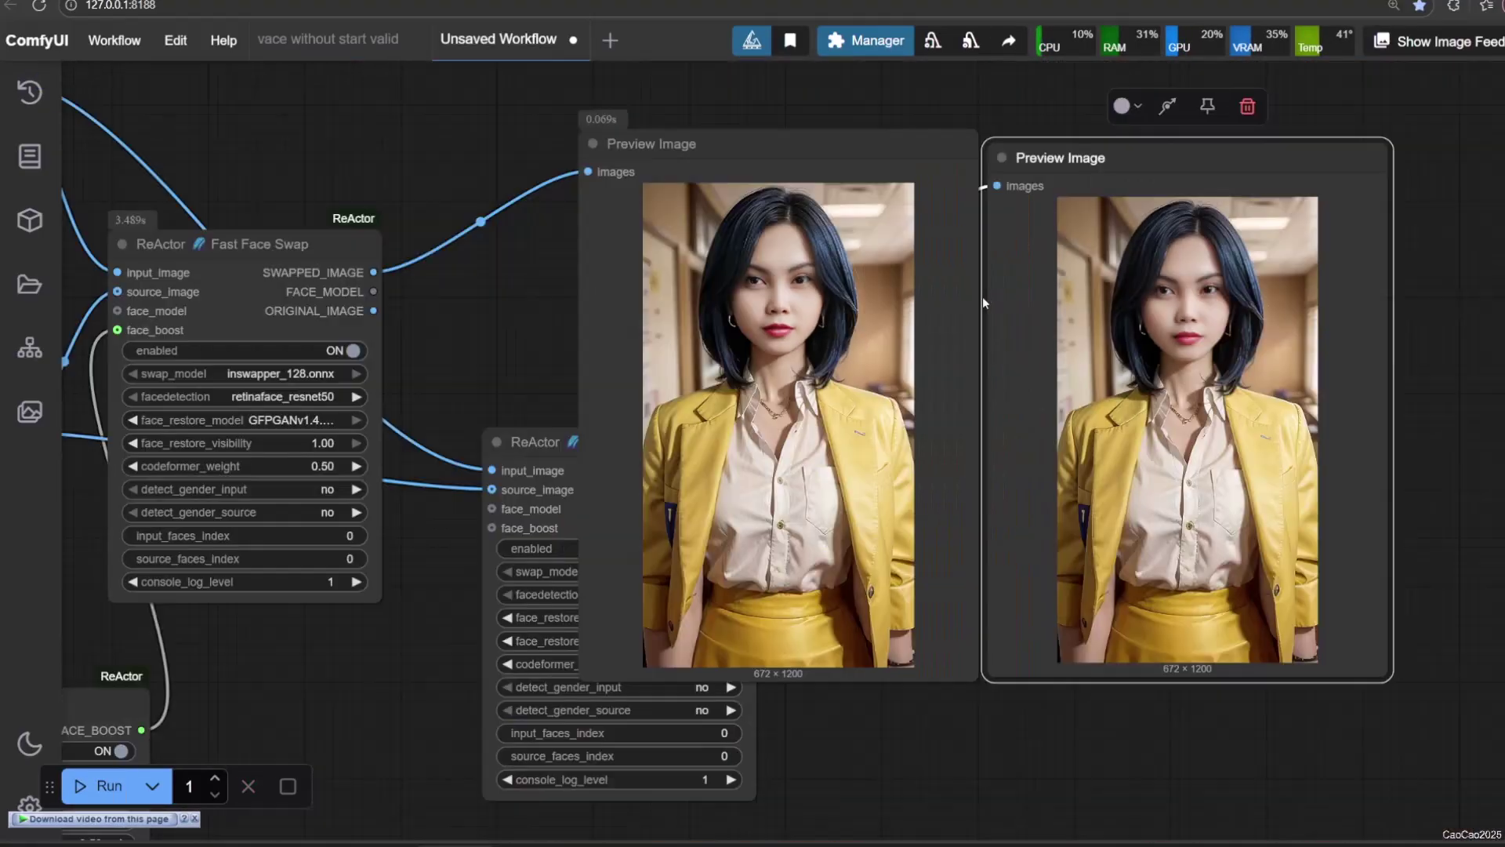
pyautogui.moveTo(618, 641); pyautogui.dragTo(509, 635)
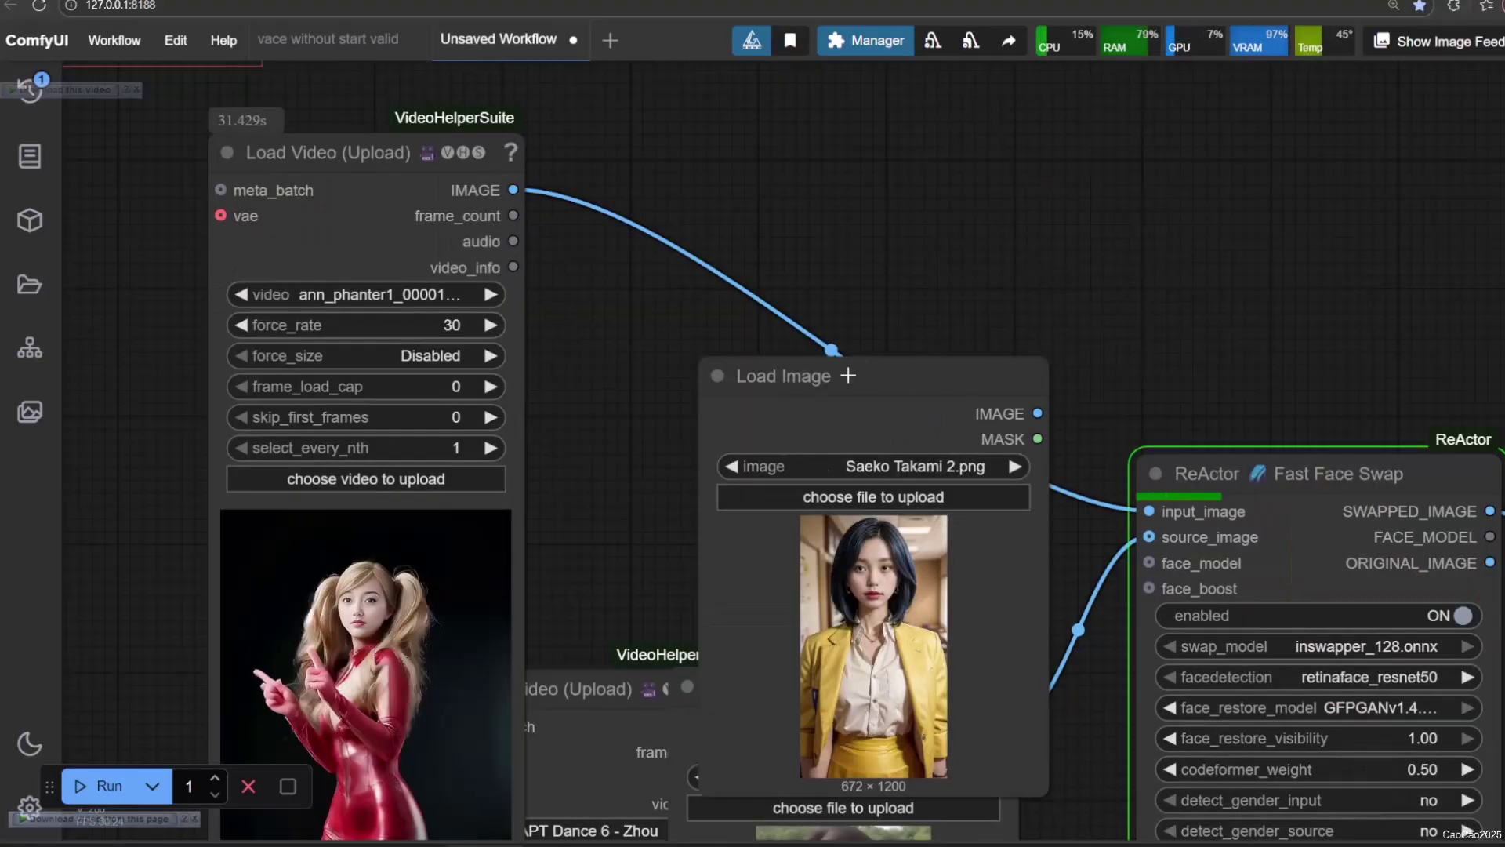
# Step: Glance at the console log and move the Load Image node down-left
pyautogui.hotkey('alt', 'Tab')
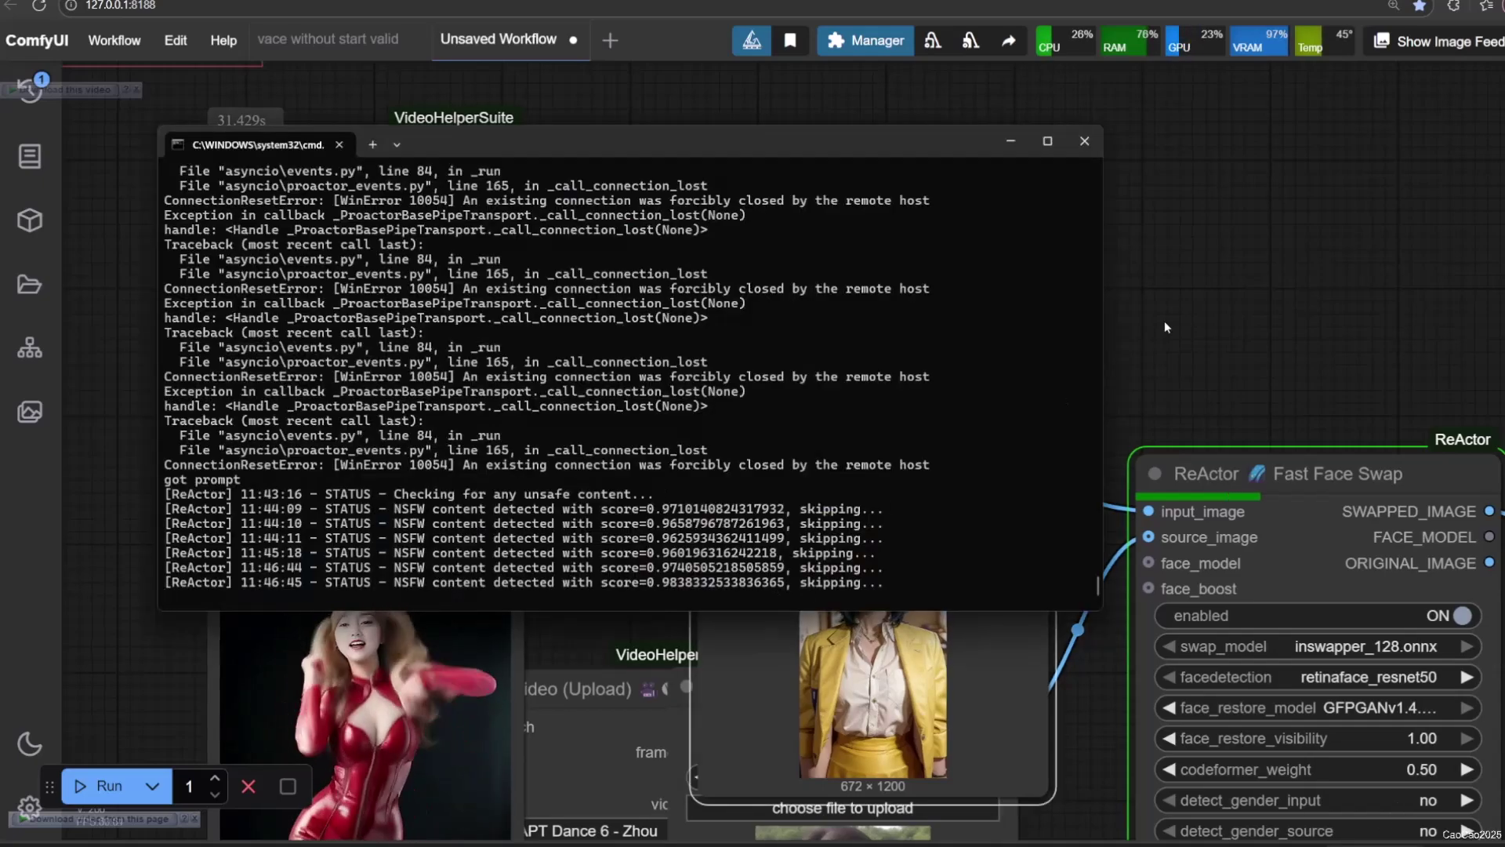
pyautogui.hotkey('alt', 'Tab')
pyautogui.click(934, 379)
pyautogui.moveTo(935, 379); pyautogui.dragTo(766, 673)
pyautogui.scroll(2, 925, 411)
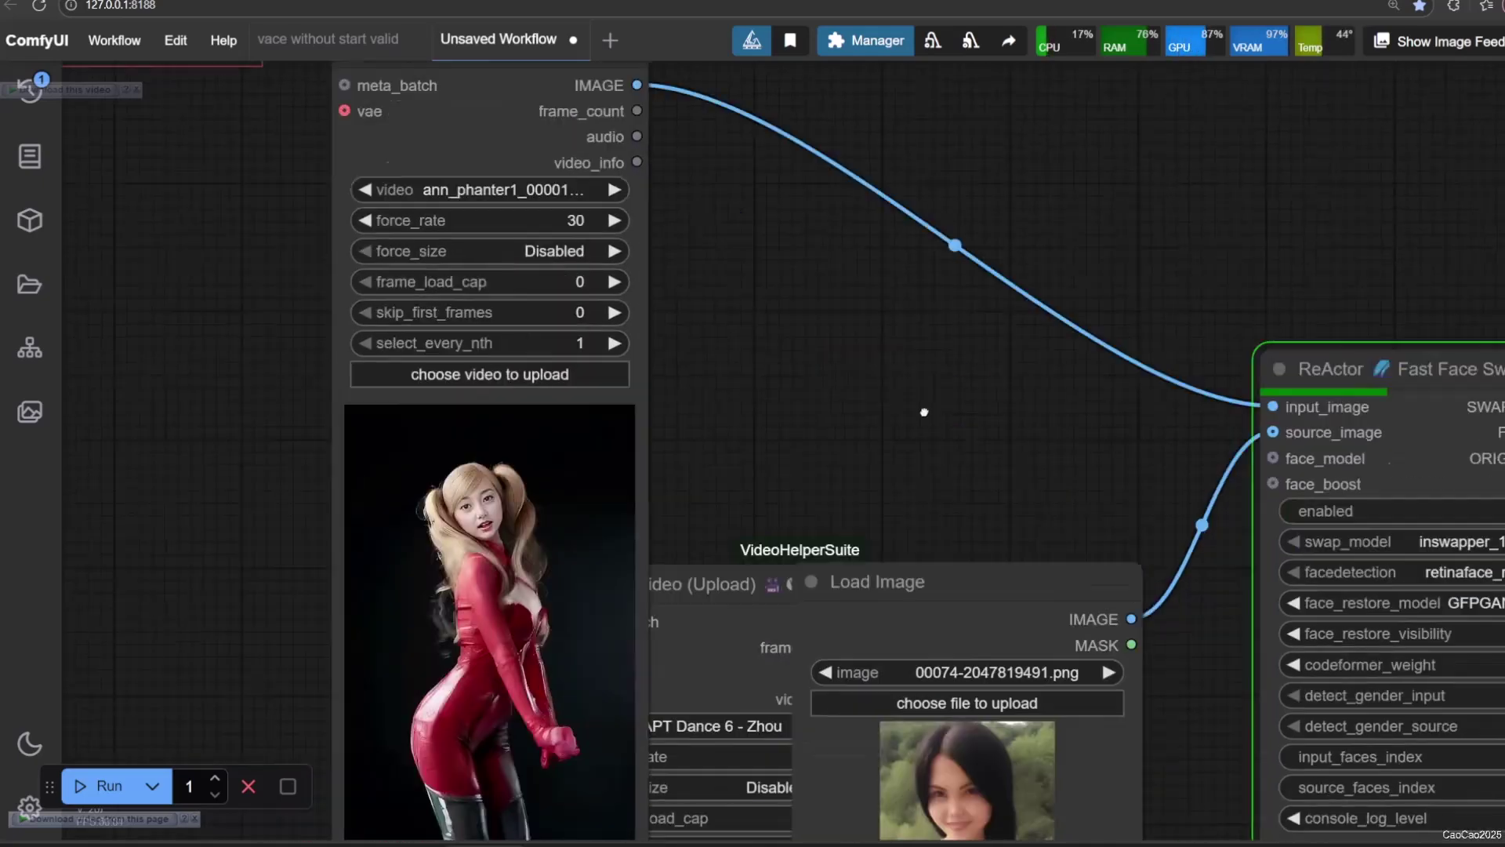
pyautogui.moveTo(925, 411); pyautogui.dragTo(1023, 359)
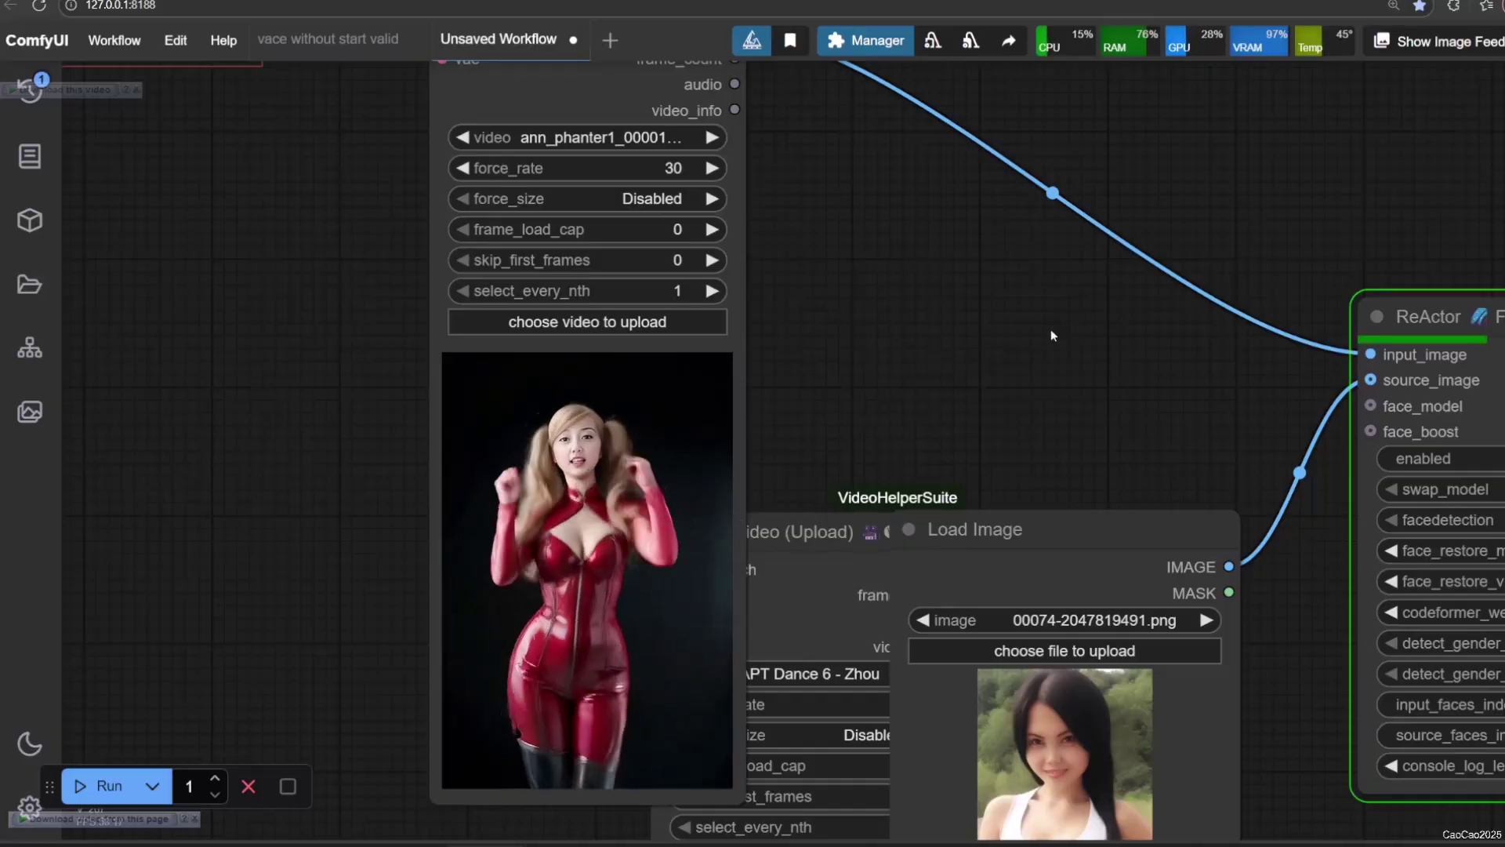
# Step: Check the console for NSFW-skipped frame messages and GPU load in Task Manager
pyautogui.hotkey('alt', 'Tab')
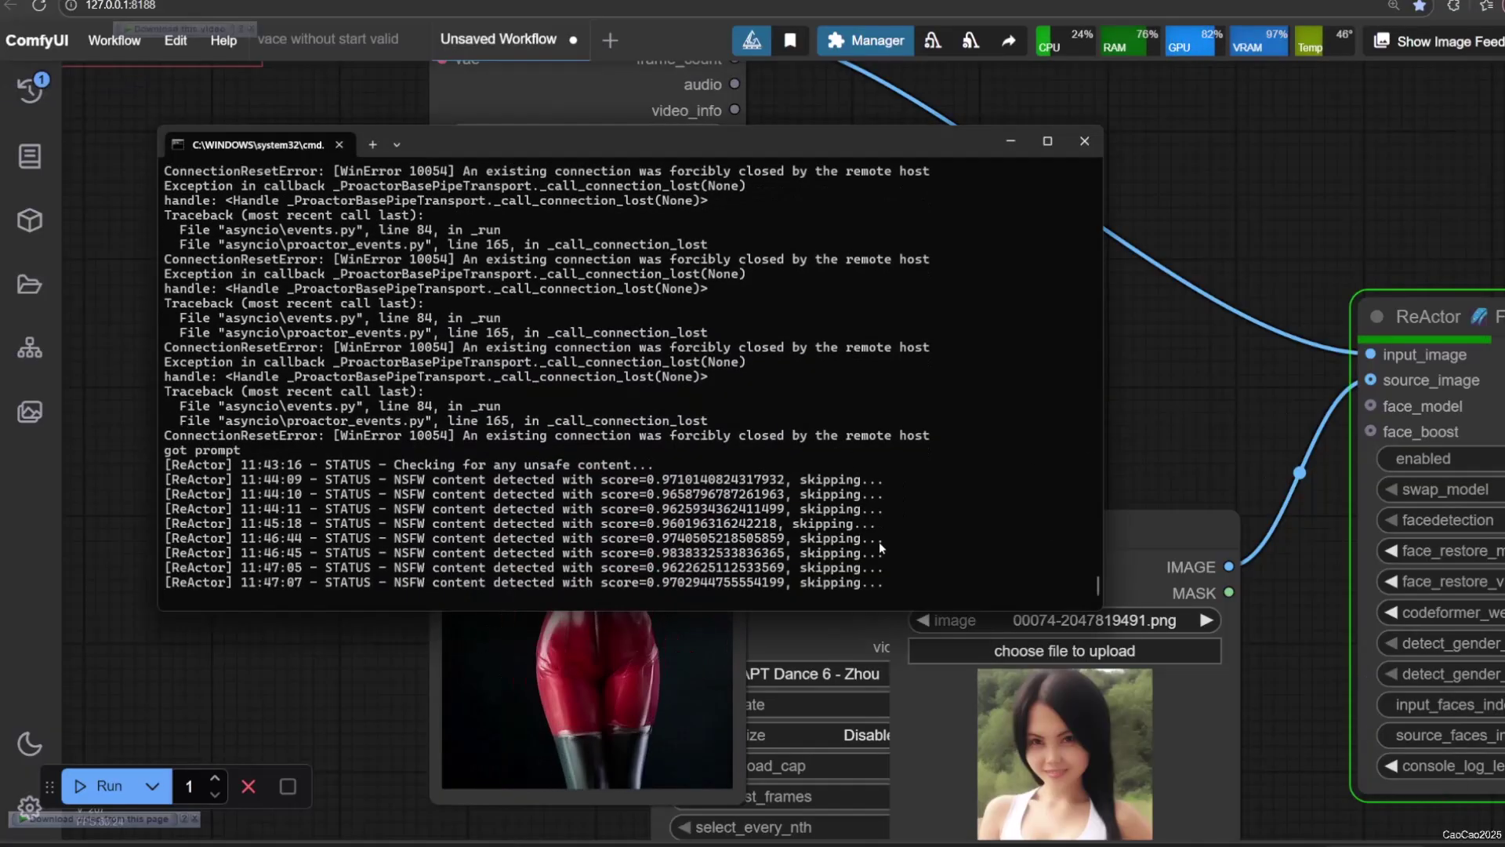
pyautogui.click(1175, 385)
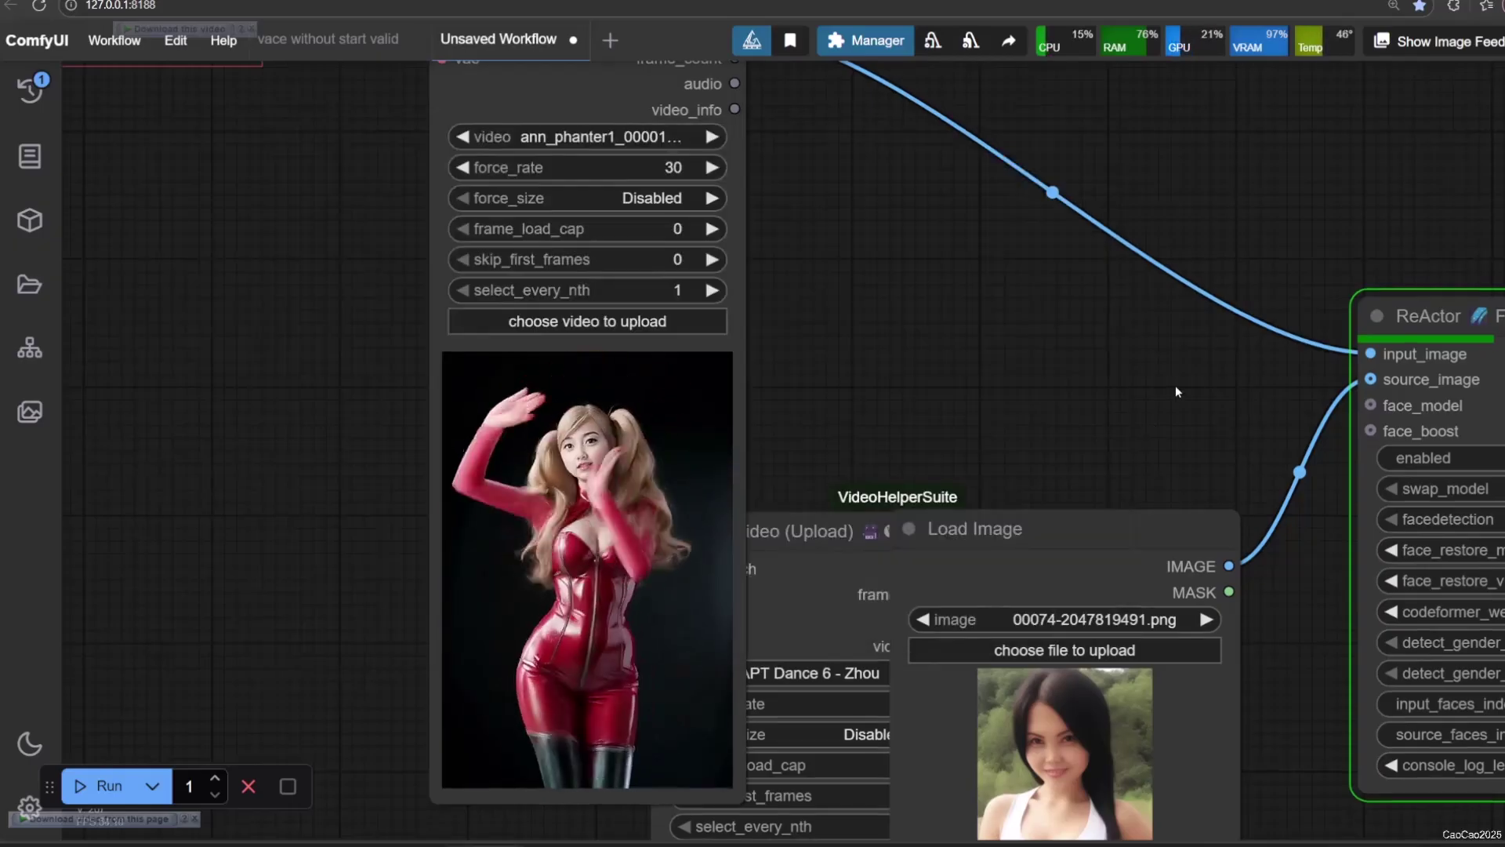
pyautogui.moveTo(1174, 385); pyautogui.dragTo(873, 413)
pyautogui.hotkey('alt', 'Tab')
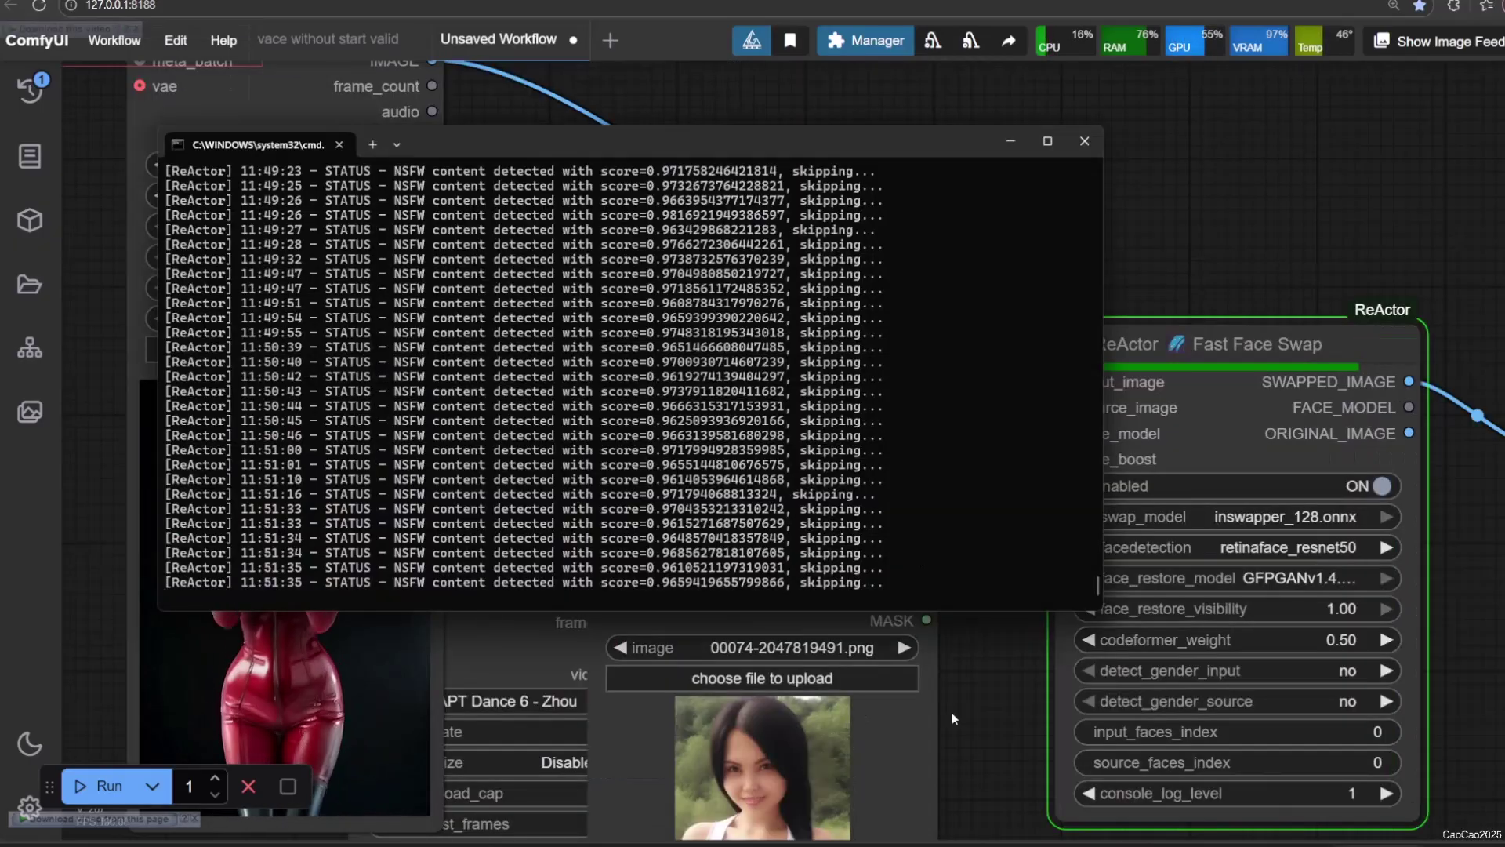
pyautogui.hotkey('alt', 'Tab')
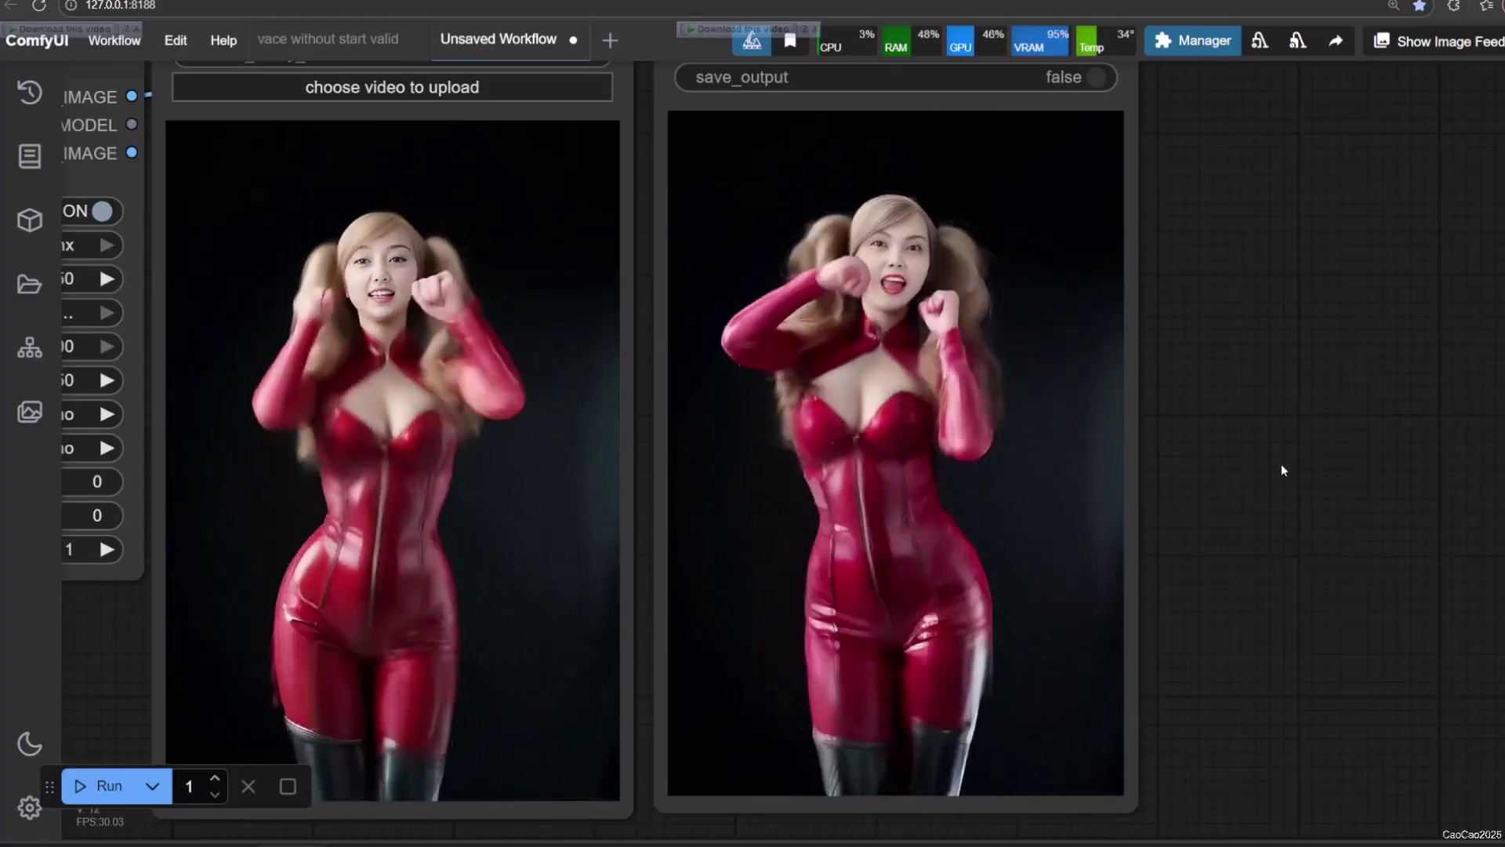
# Step: Bring up the console to review the ReActor render log
pyautogui.hotkey('alt', 'Tab')
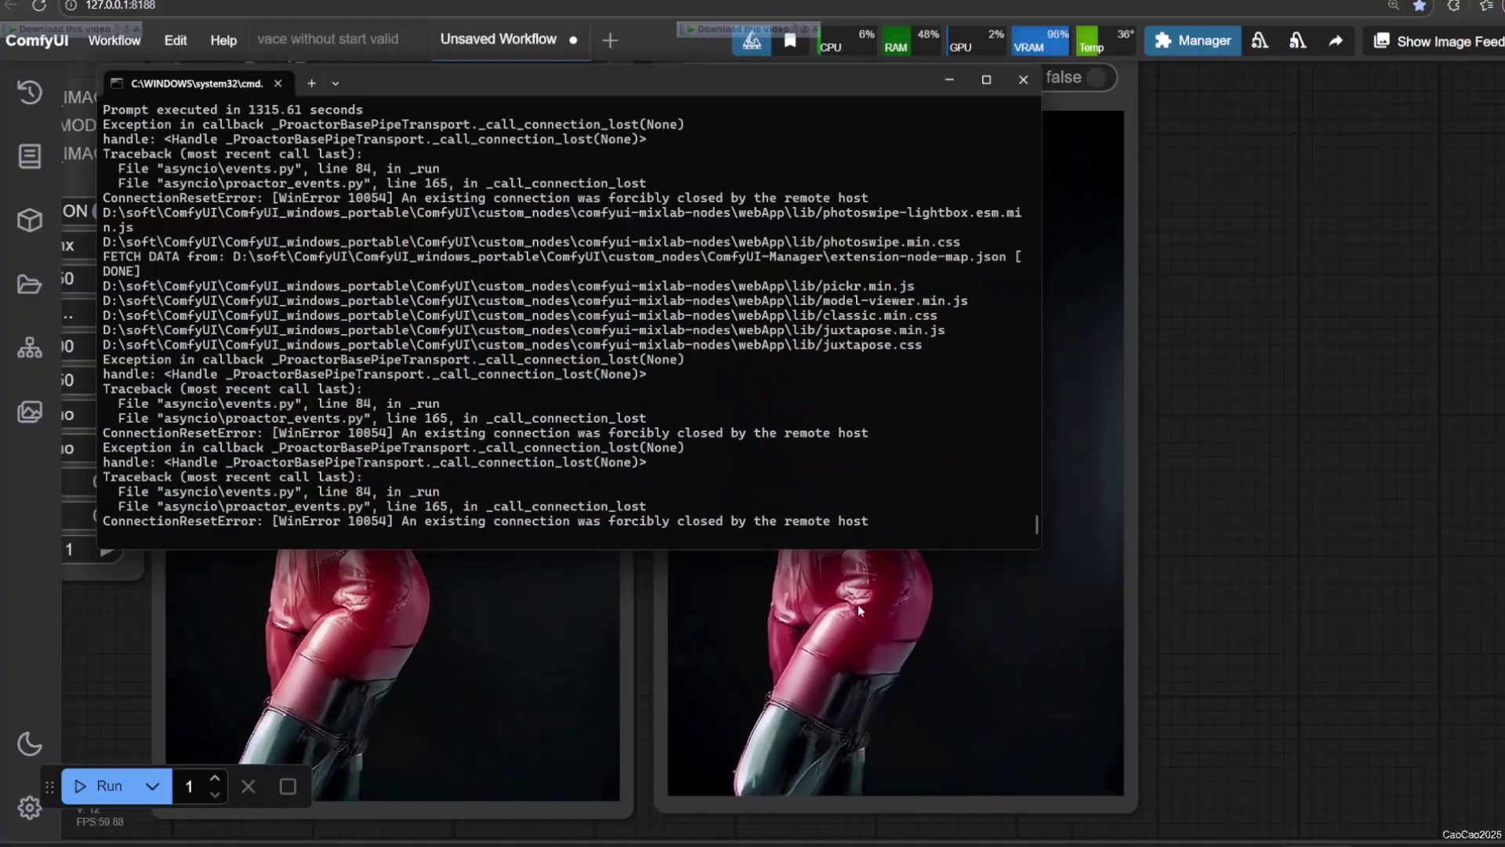
pyautogui.scroll(-2, 753, 600)
pyautogui.scroll(5, 529, 306)
pyautogui.scroll(3, 496, 270)
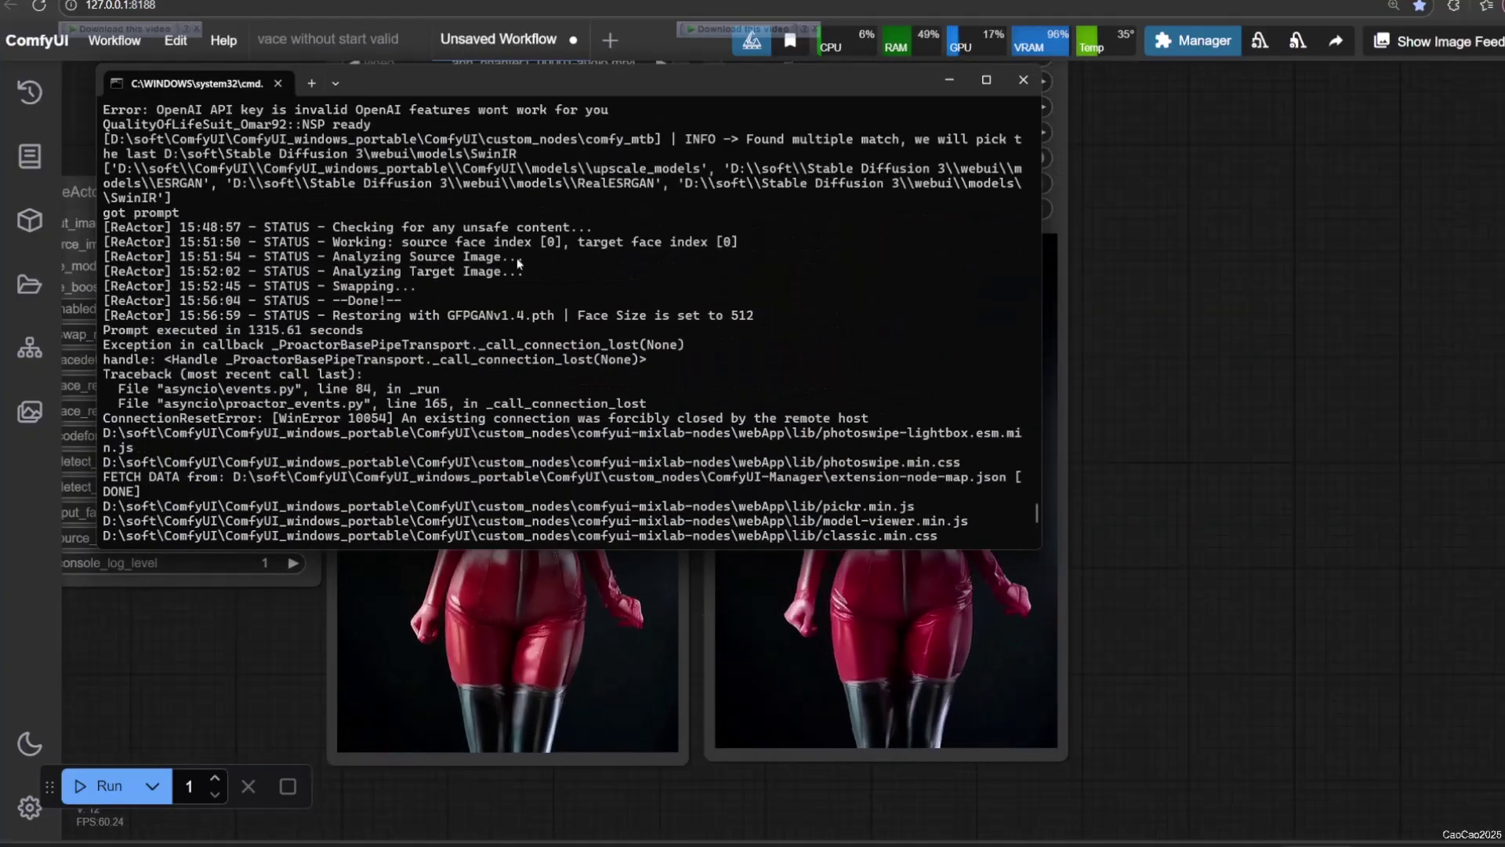